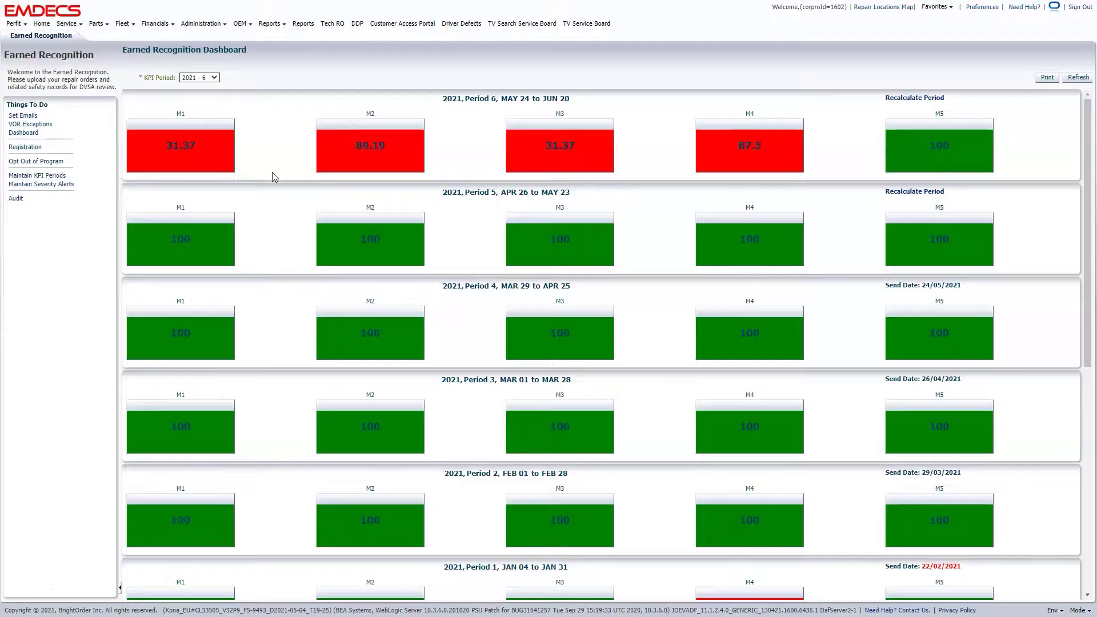
Open the inspection records behind the red M1 tile for 2021 Period 6
left_click(190, 154)
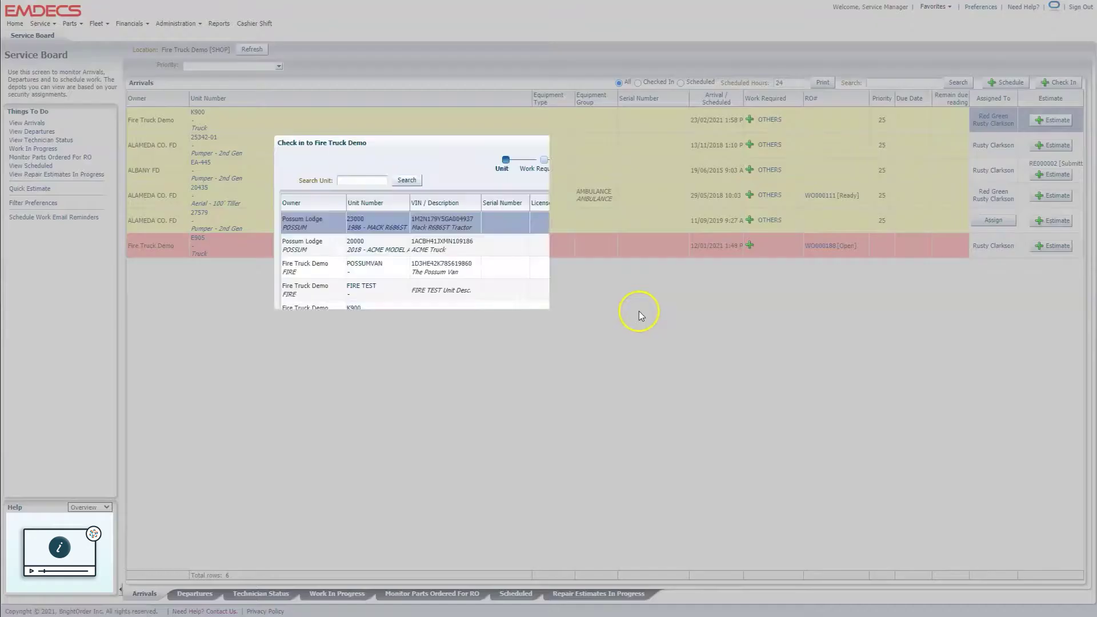
Check in unit T4 with Oil Replacement work and book a technician for Tue 23/02, 4:00 PM
left_click(782, 327)
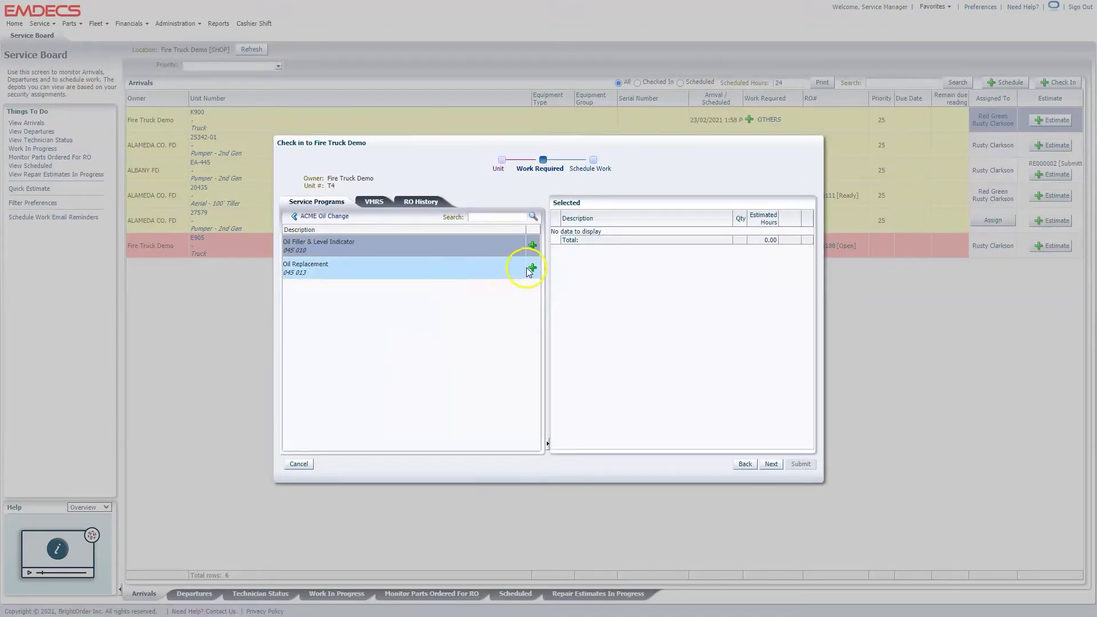
left_click(531, 268)
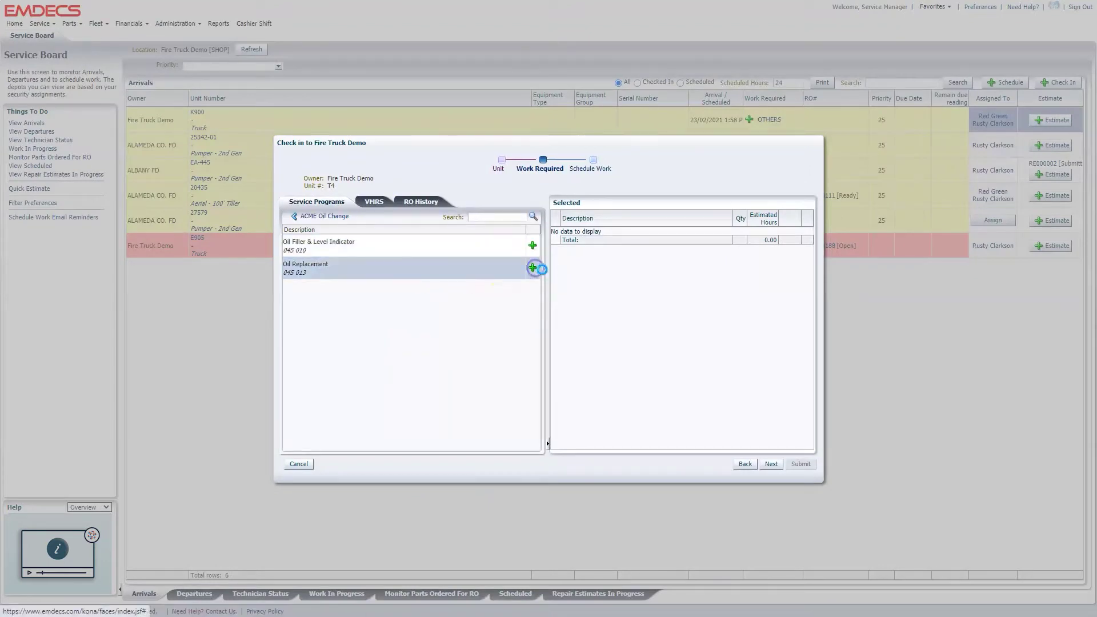
left_click(770, 464)
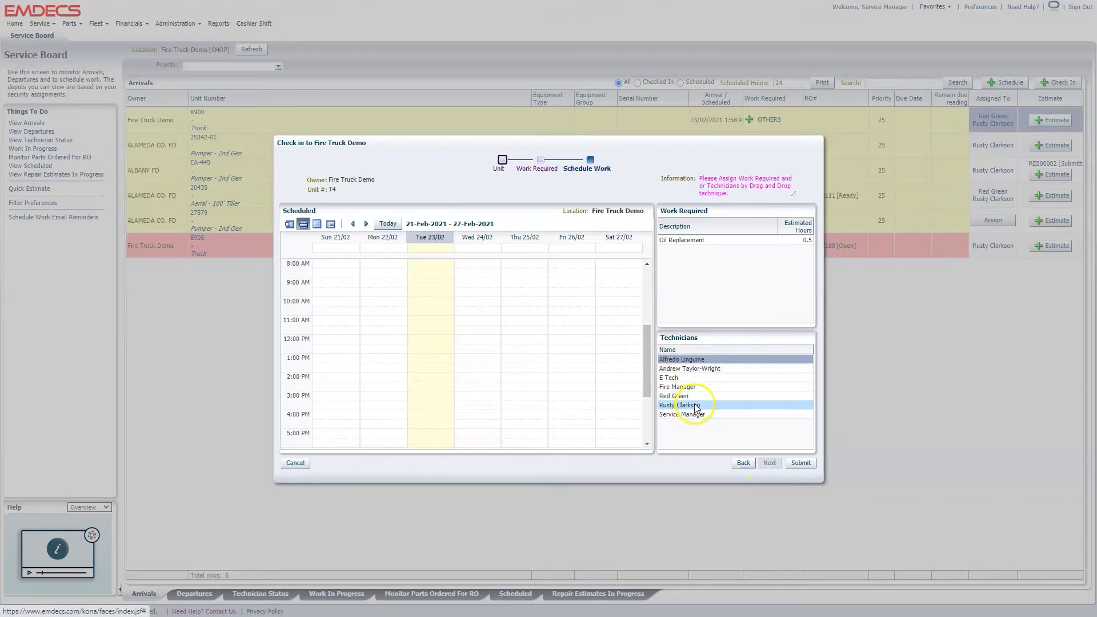
left_click_drag(659, 405, 441, 415)
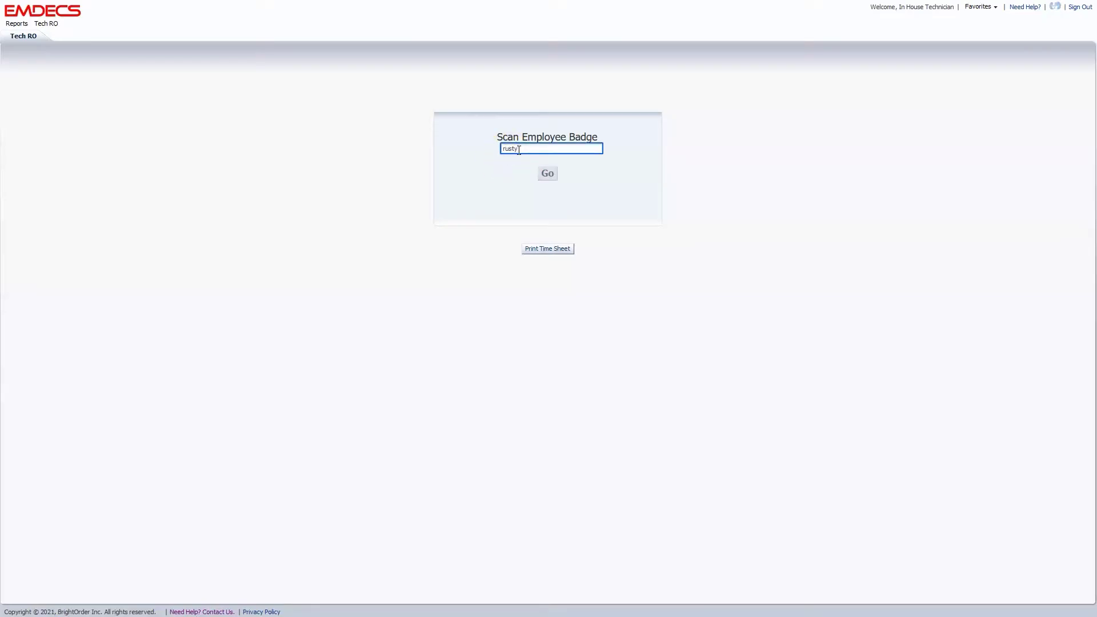
Sign in with the employee badge and open unit 004859's Repair front brakes labor line
key("Return")
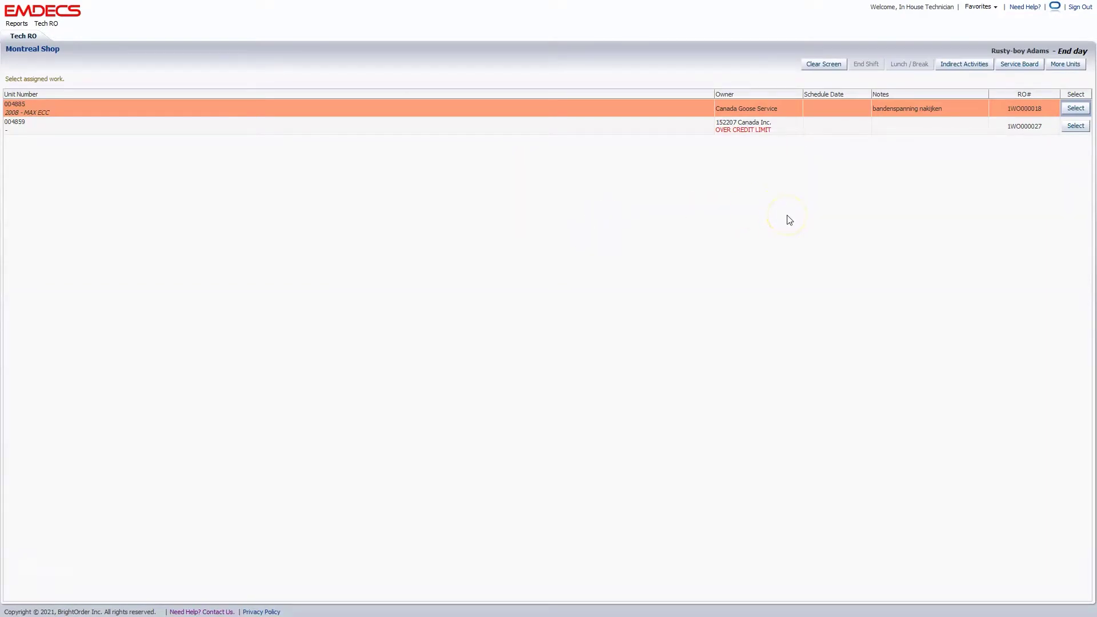
left_click(1076, 126)
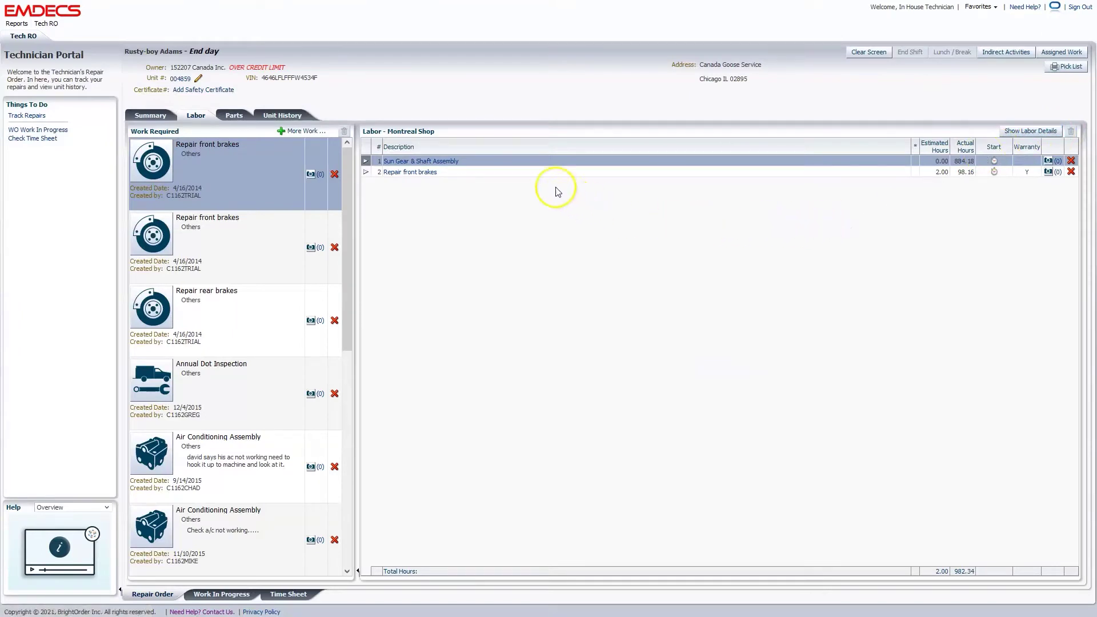
left_click(489, 175)
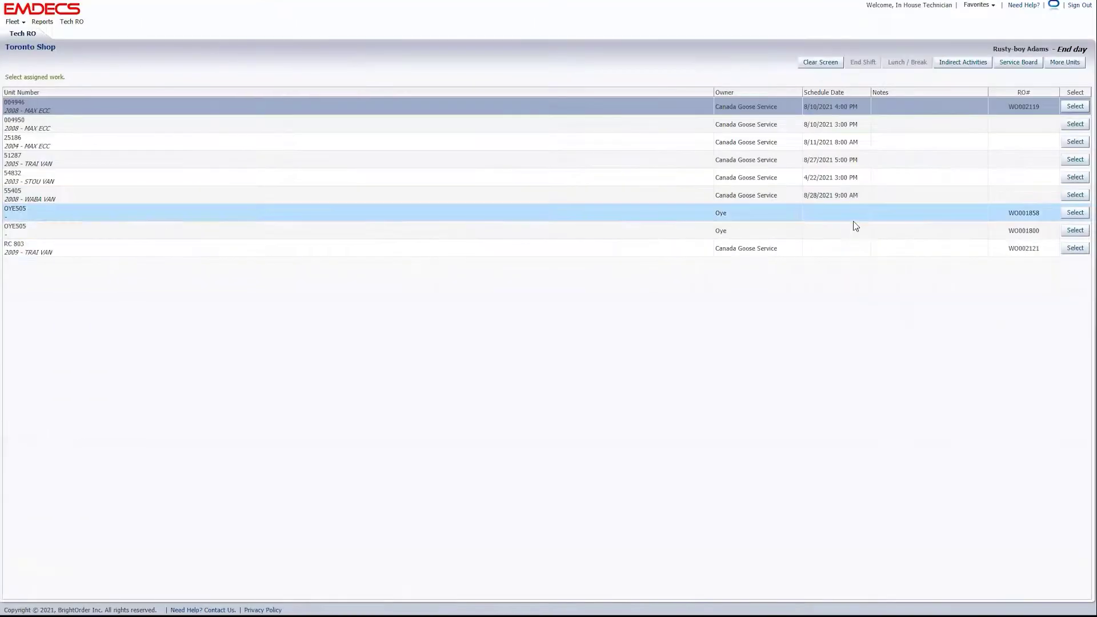
Open unit RC 803's repair order and drag Axle - Non-Driven, Front into the Labor grid
left_click(1087, 251)
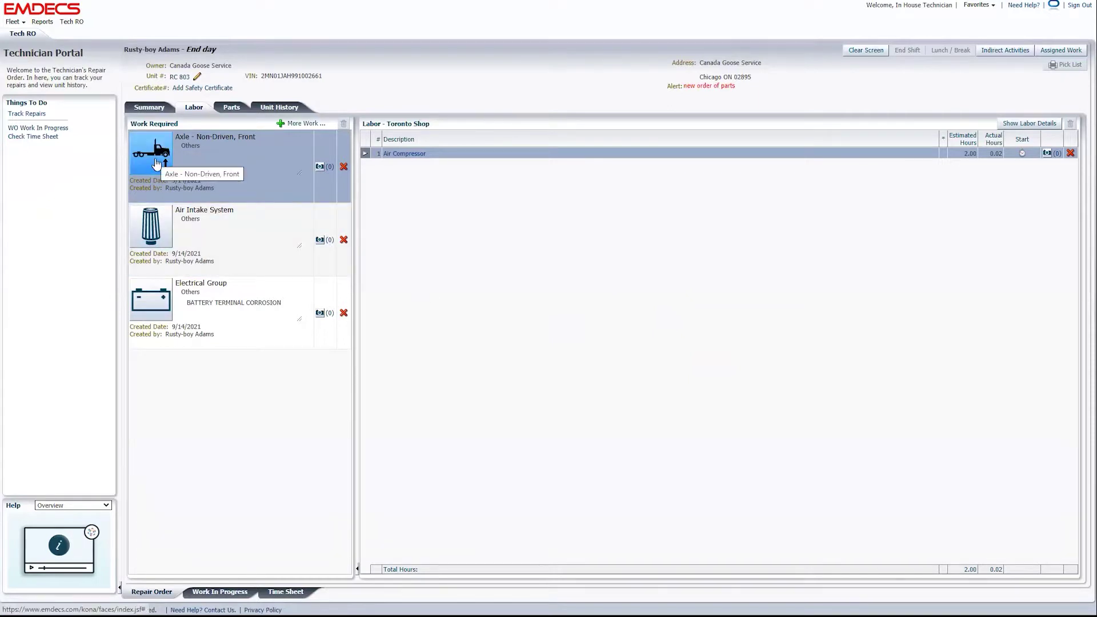
mouse_move(157, 164)
left_mouse_down()
mouse_move(240, 166)
mouse_move(417, 227)
left_mouse_up()
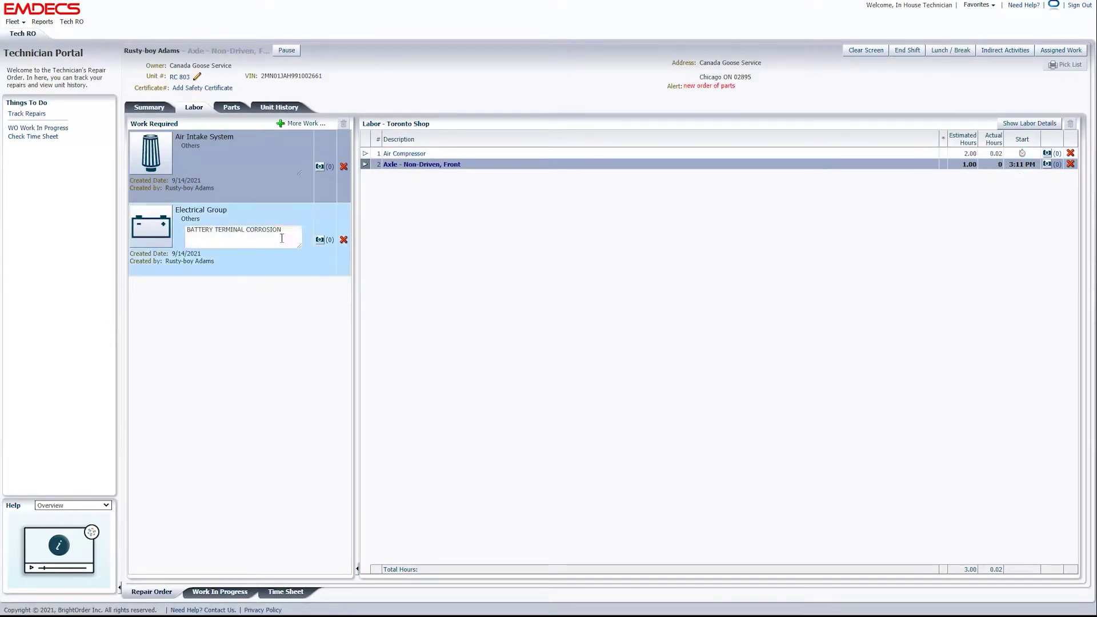
left_click_drag(152, 167, 417, 188)
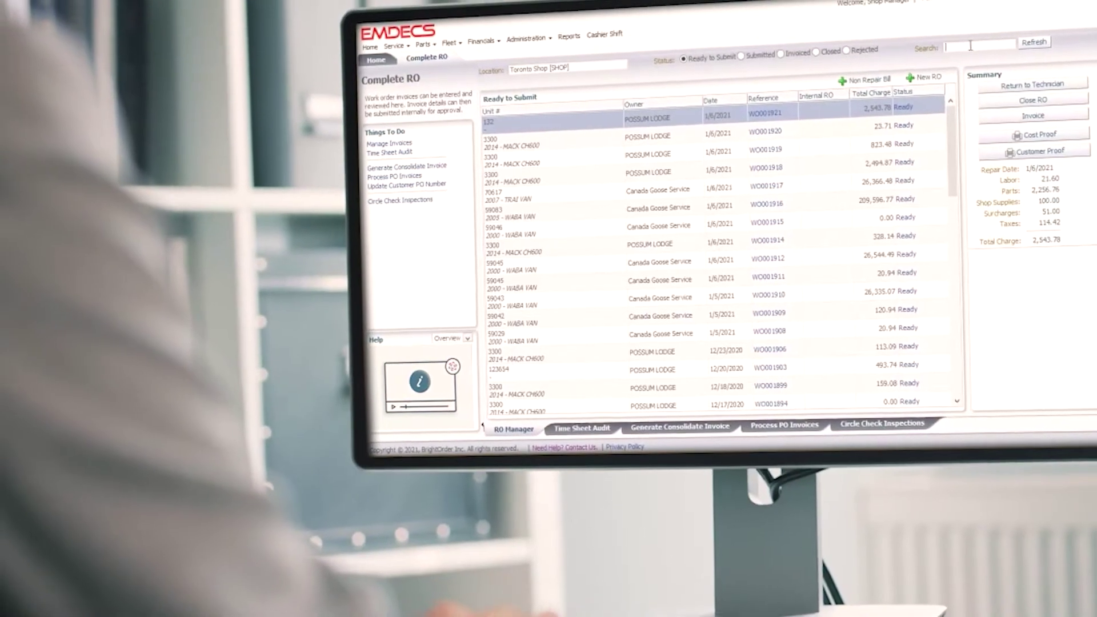
Search for '192' and invoice the Possum Lodge turbocharger repair order for unit 132
type("192")
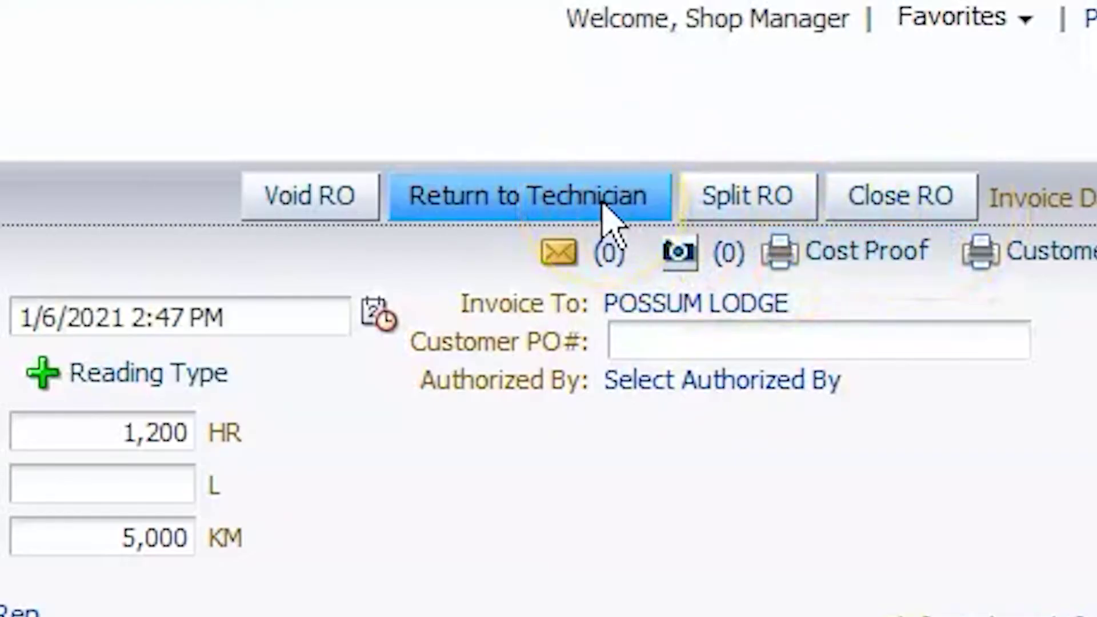
left_click(914, 313)
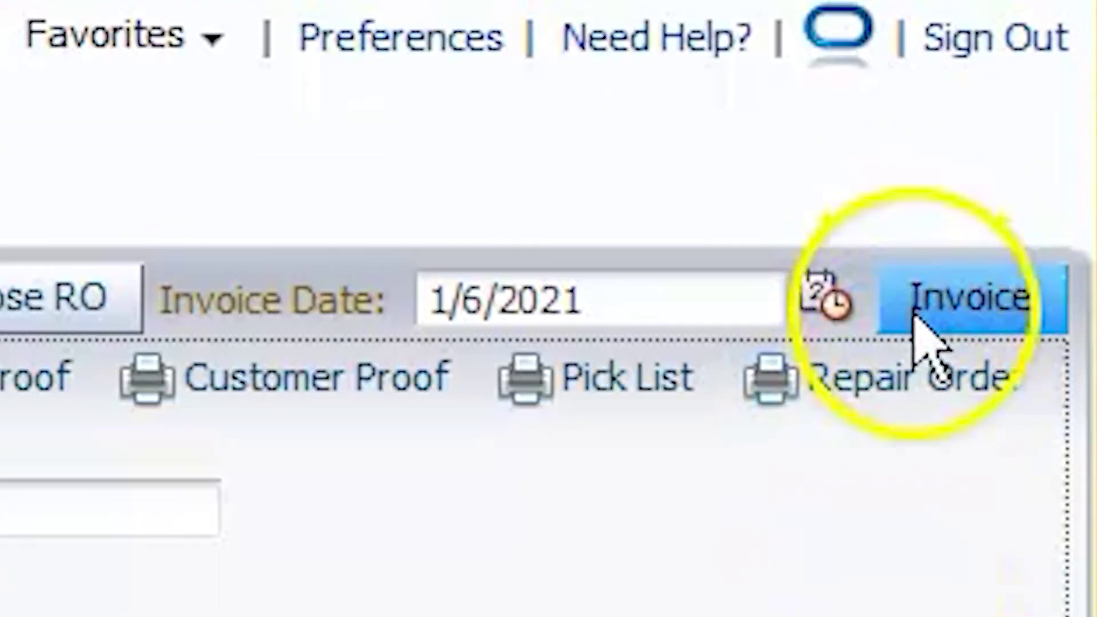
left_click(261, 38)
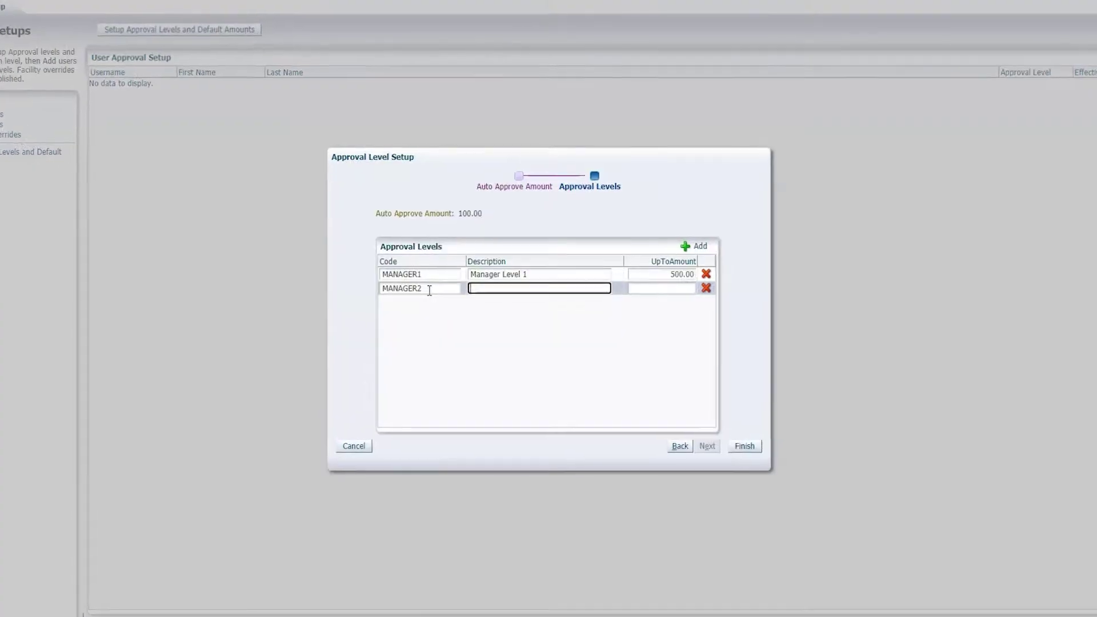
Create approval level MANAGER2, 'Manager Level 2', with an up-to amount of 10,000.00
type("Manager Le")
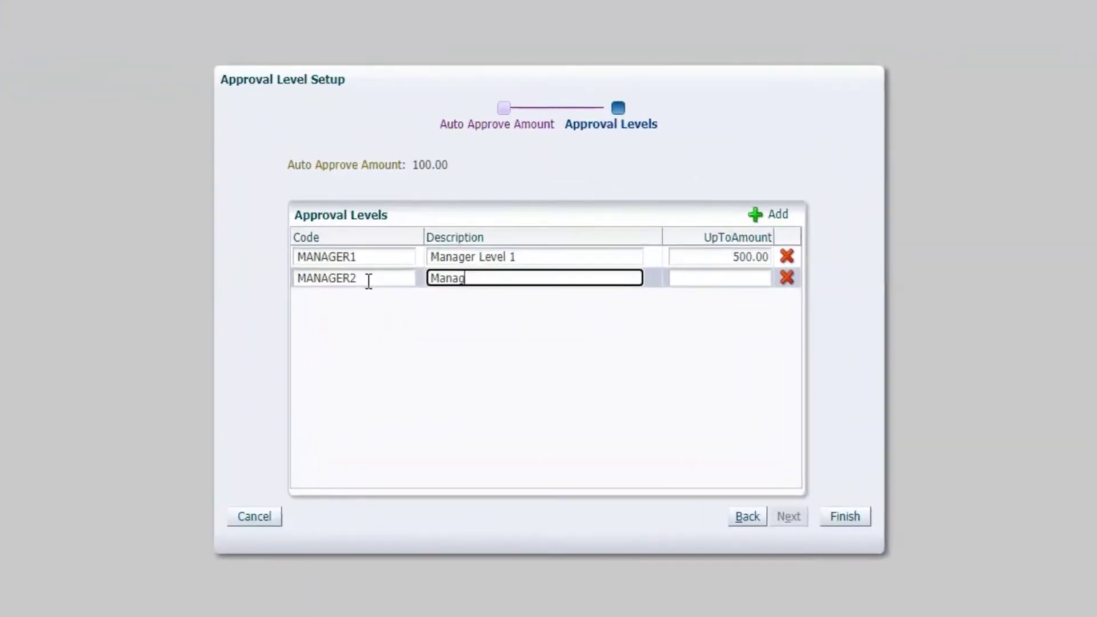
type("vel 2")
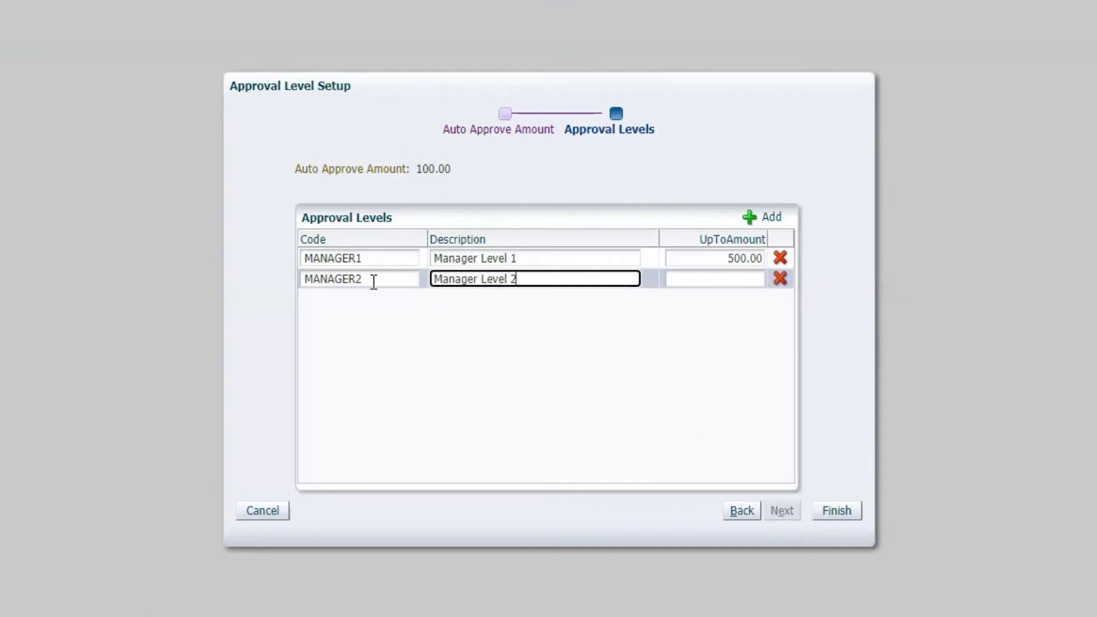
left_click(715, 278)
type("1")
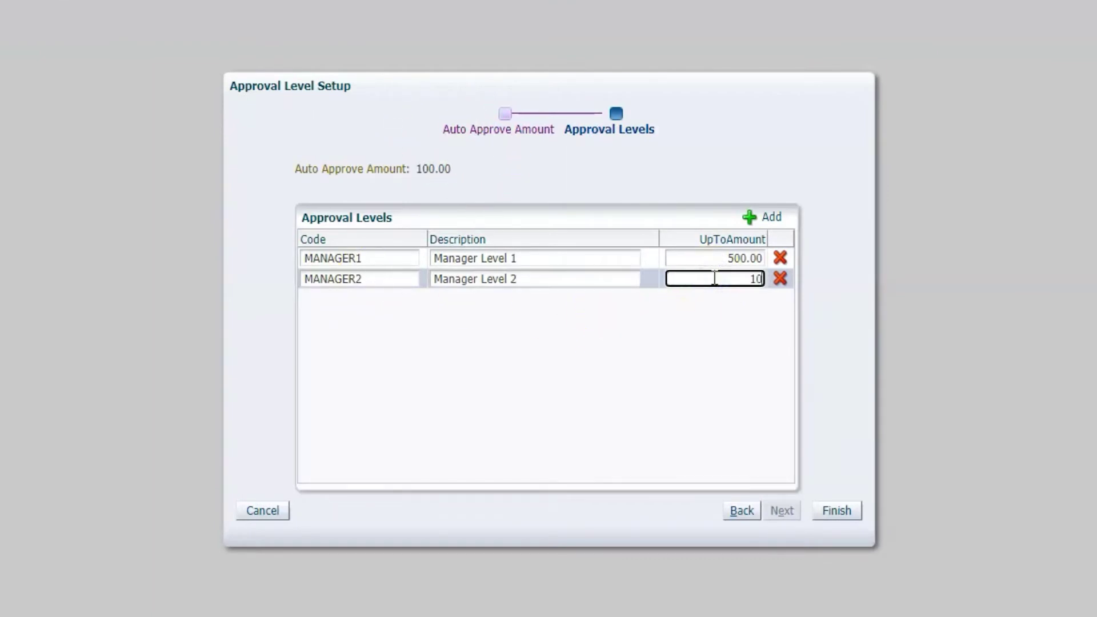
type("000")
left_click(695, 316)
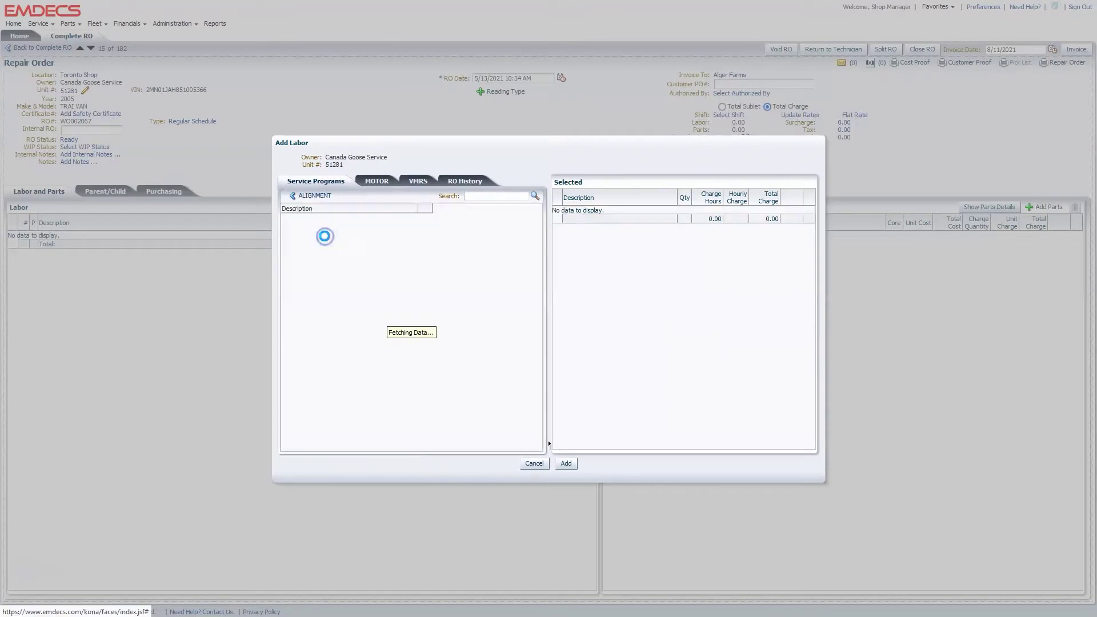
Add Axle - Non-Driven, Front labor to unit 51281's repair order and start its cause and correction notes
left_click(532, 227)
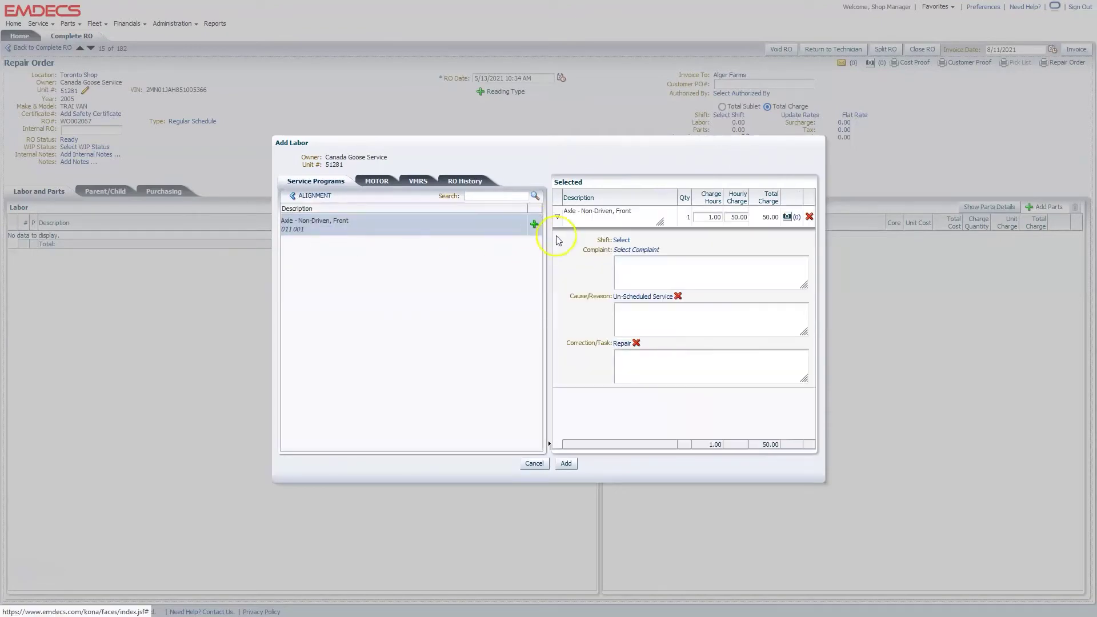
left_click(643, 321)
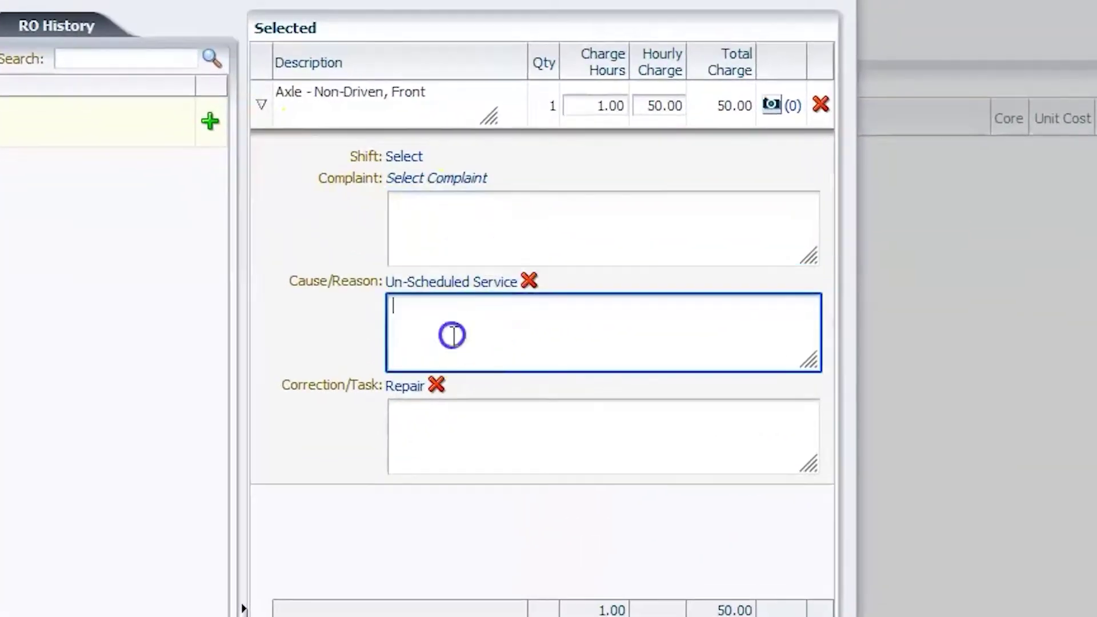
left_click(465, 431)
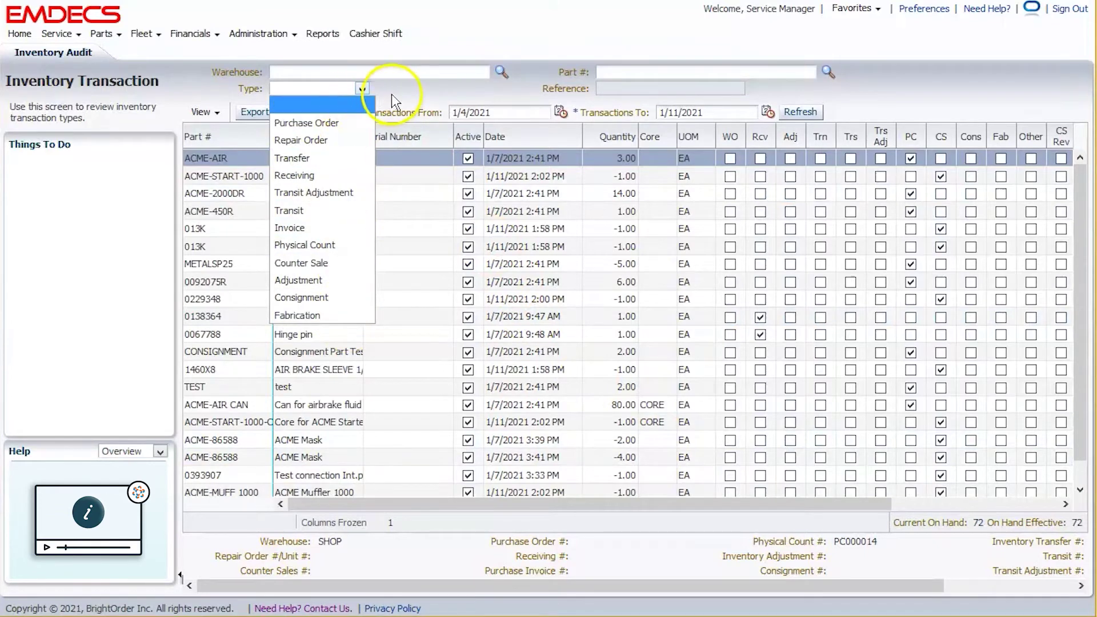
Generate warehouse restock suggestions and add one ACME-86588 mask to the order list at 50.00
left_click(394, 95)
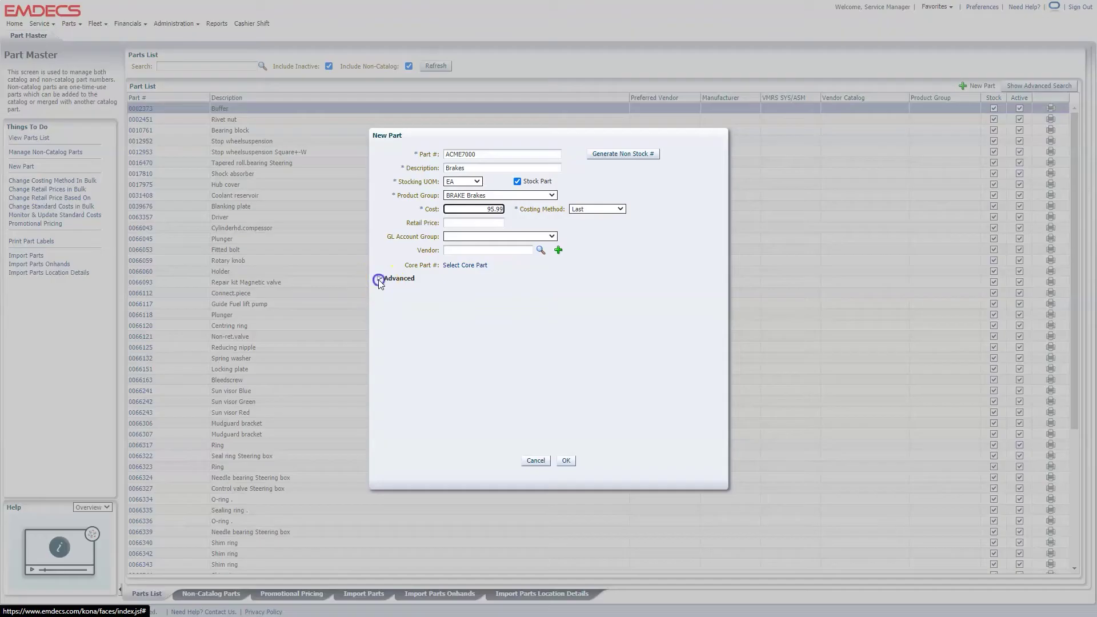
left_click(379, 280)
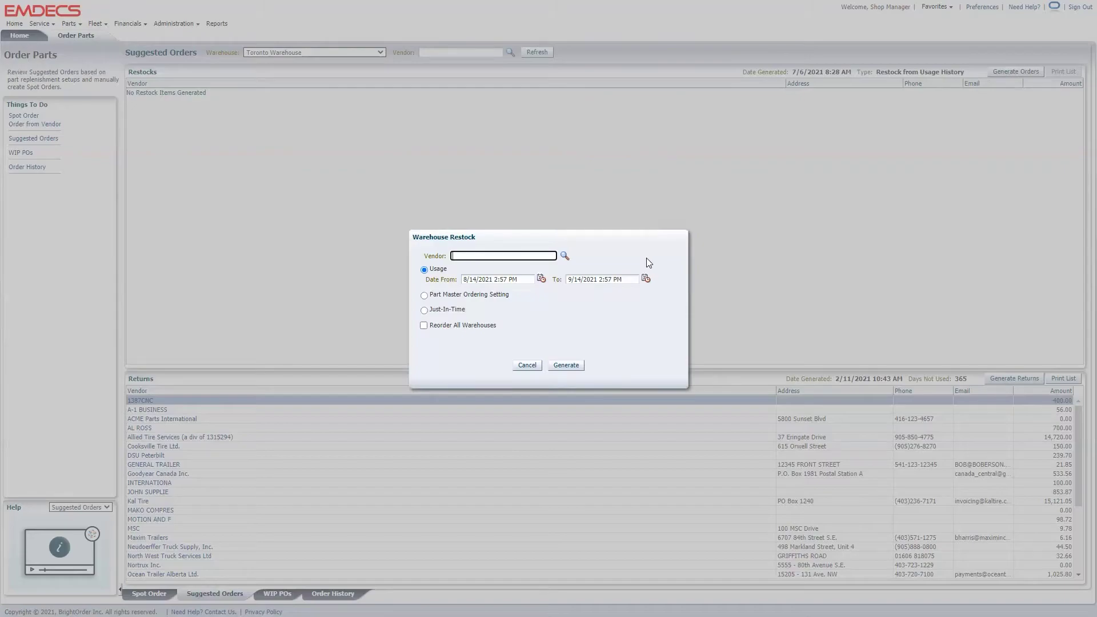
left_click(565, 366)
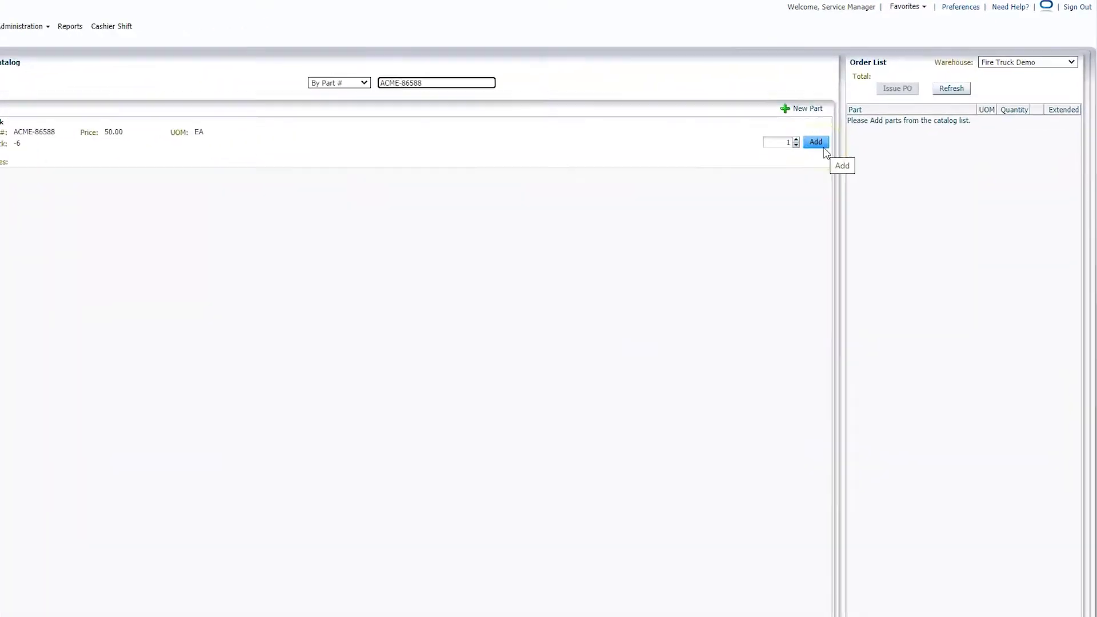
left_click(486, 318)
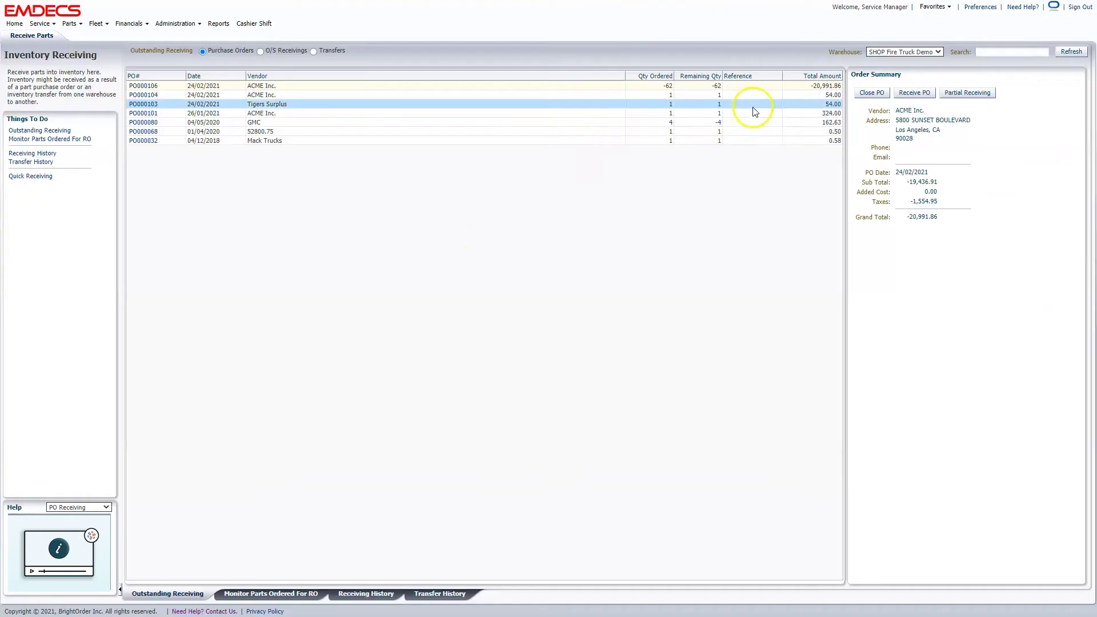
Receive the Tigers Surplus purchase order's ACME Mask into inventory
left_click(902, 96)
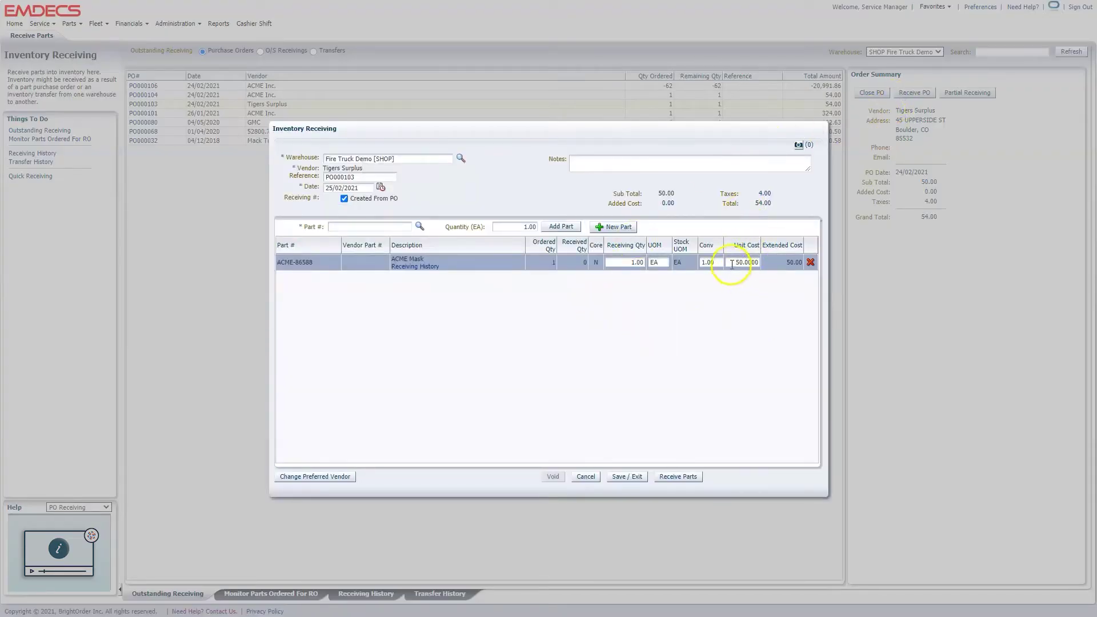
left_click(661, 480)
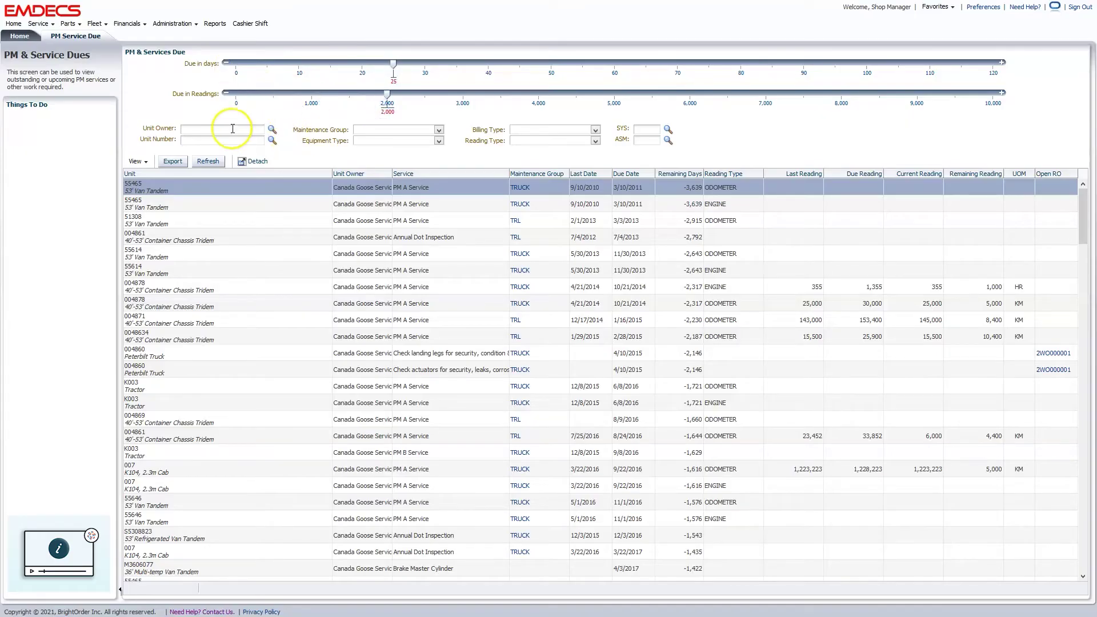
Filter the PM & Service Dues list to the ENGINE (Engine Hours) reading type
left_click(564, 144)
left_click(547, 174)
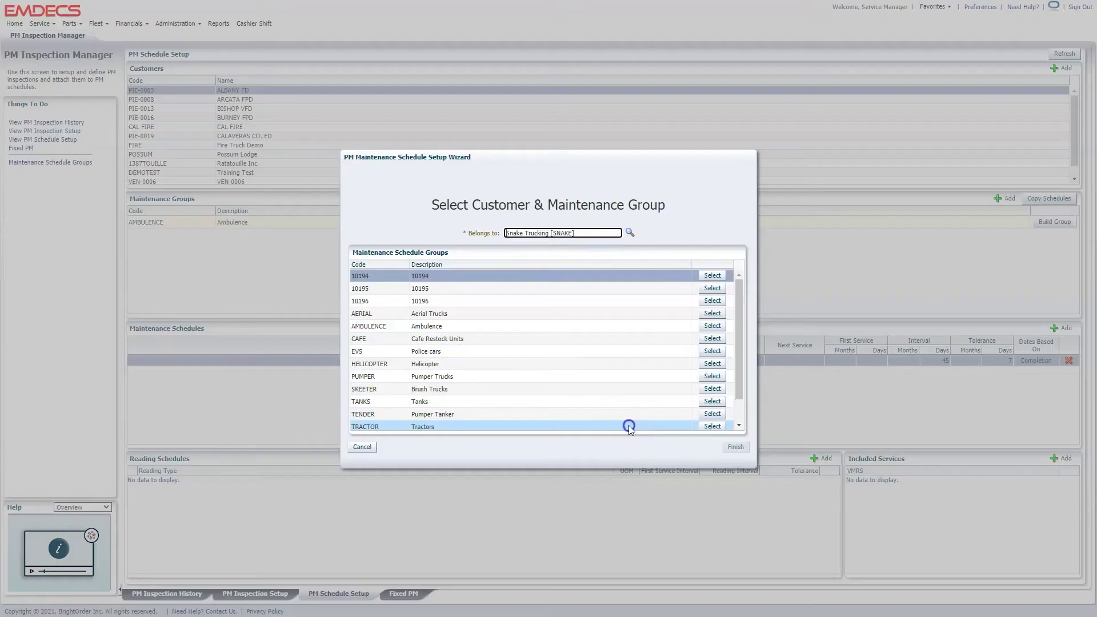
Choose the TRACTOR maintenance group for the new PM schedule and open the signature's When setting
left_click(712, 427)
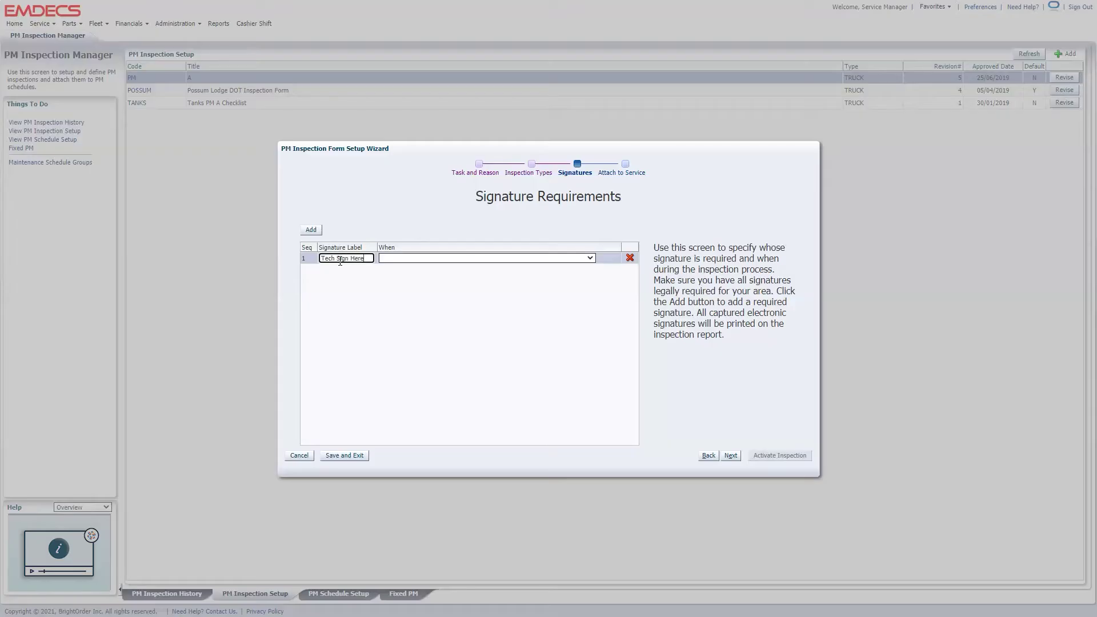
left_click(462, 258)
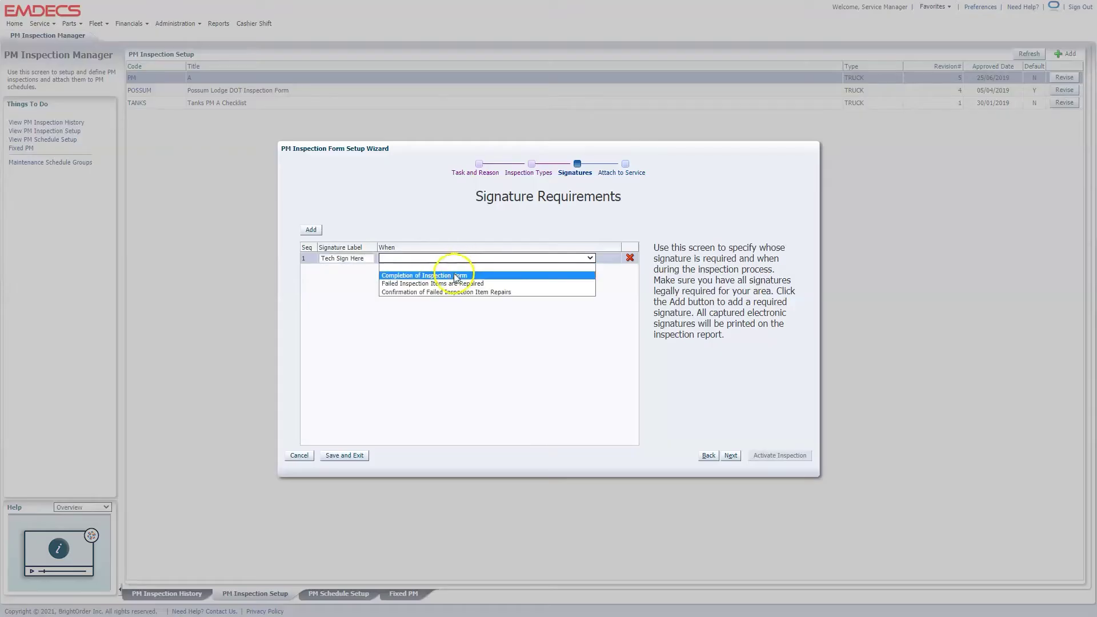
Require Tech Sign Here on Completion of Inspection Form, add a second signature, and add a VMRS code to Brakes
left_click(454, 276)
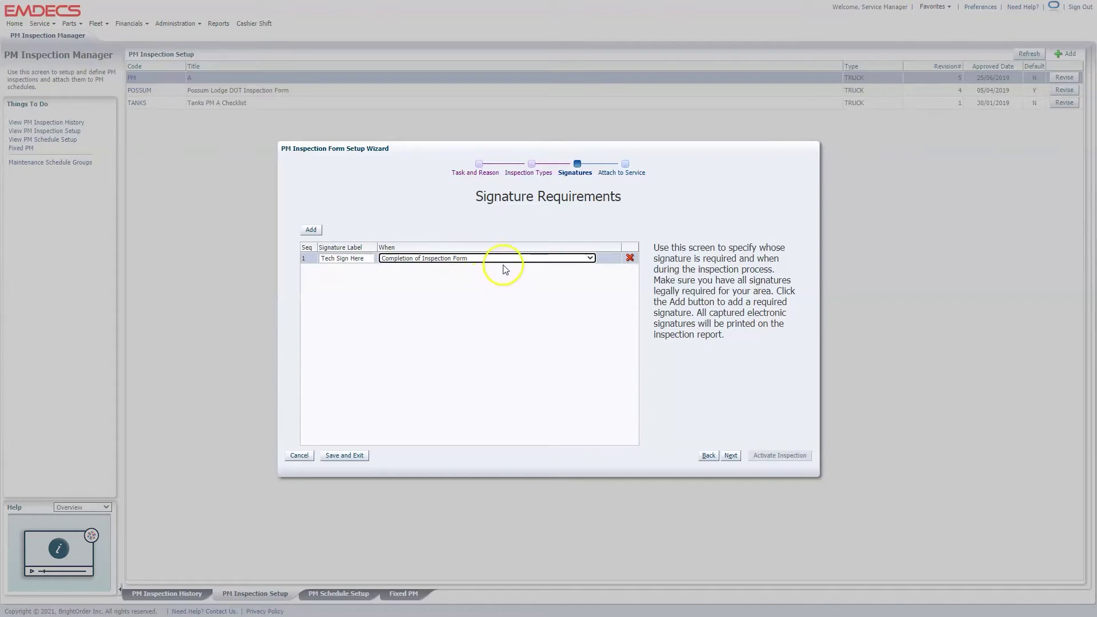
left_click(311, 230)
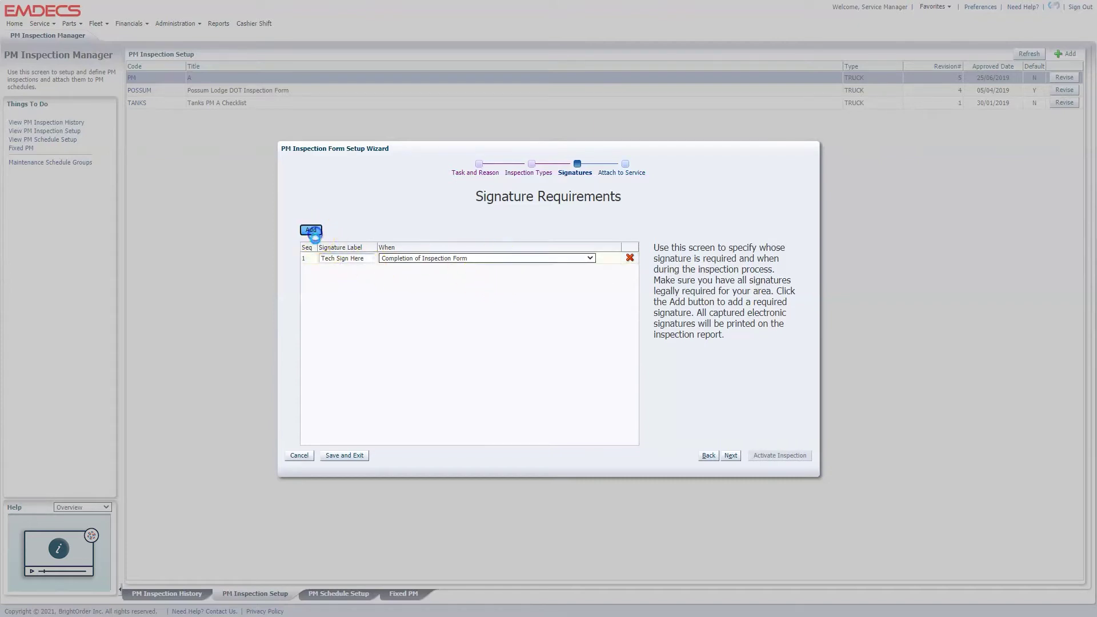
left_click(348, 269)
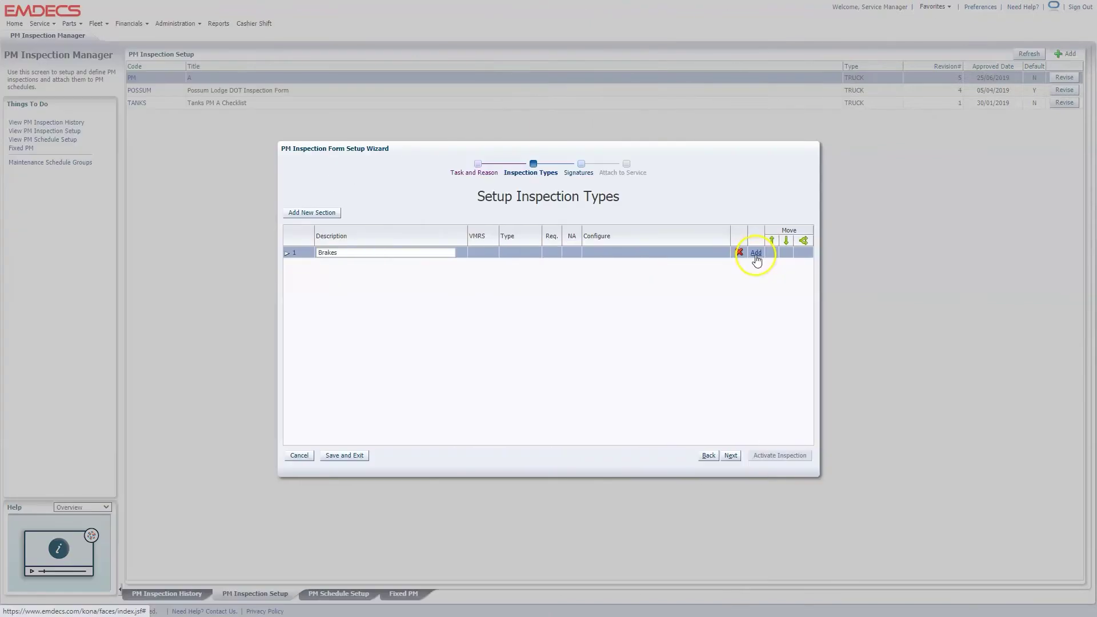
left_click(755, 252)
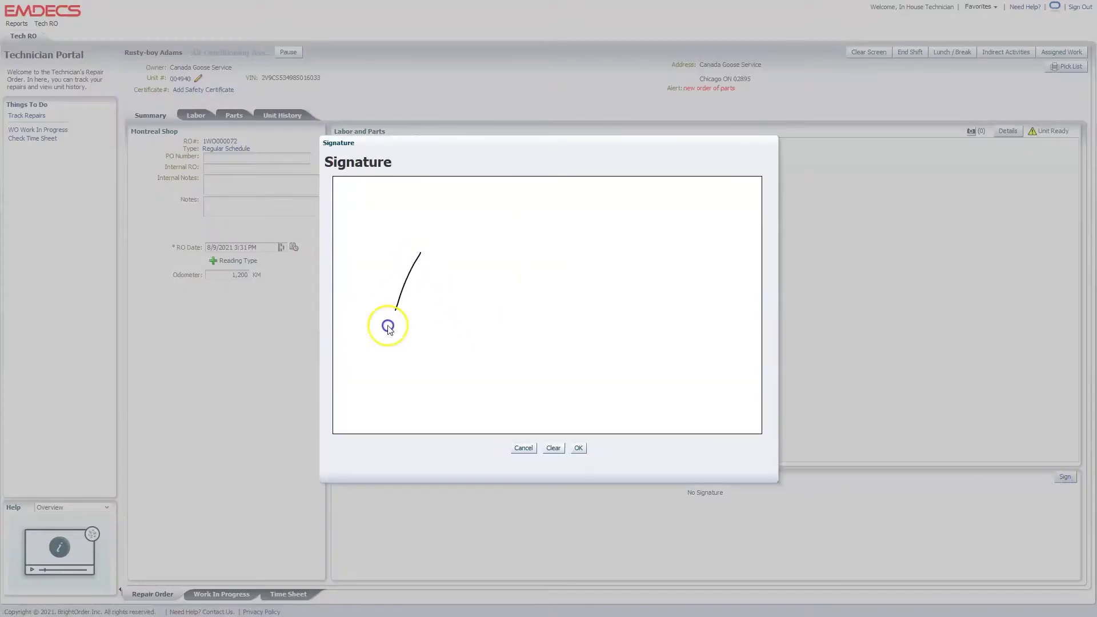
Draw the technician's signature across the repair order's Signature pad
left_click_drag(456, 329, 668, 321)
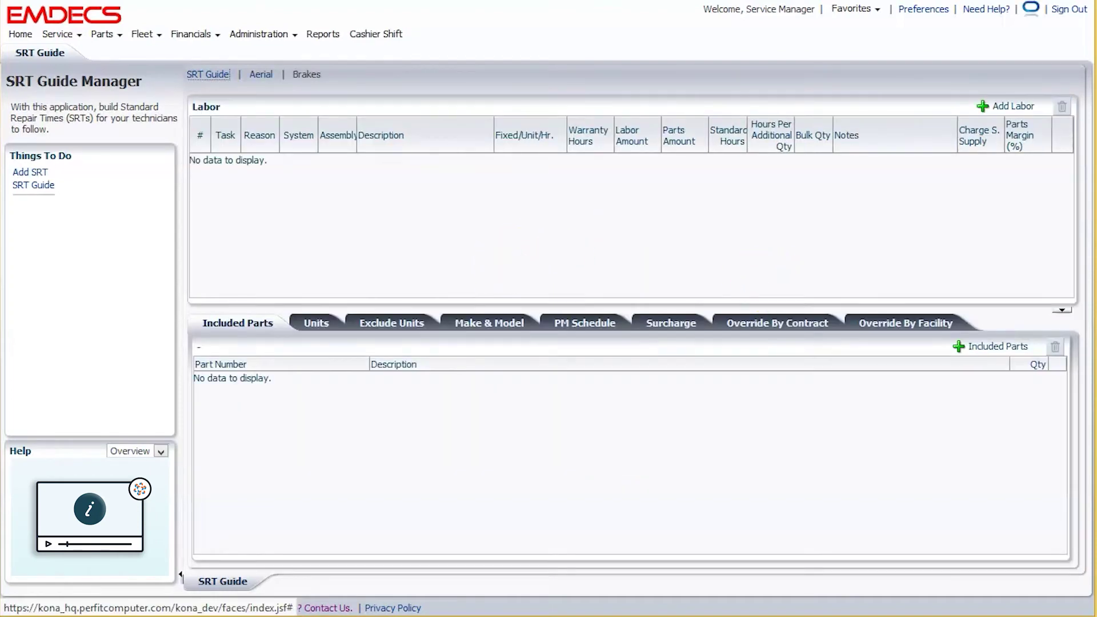
Add Front Brakes & Drums from the Brakes VMRS system as a labor line and select its 1.00 standard hours
left_click(1008, 106)
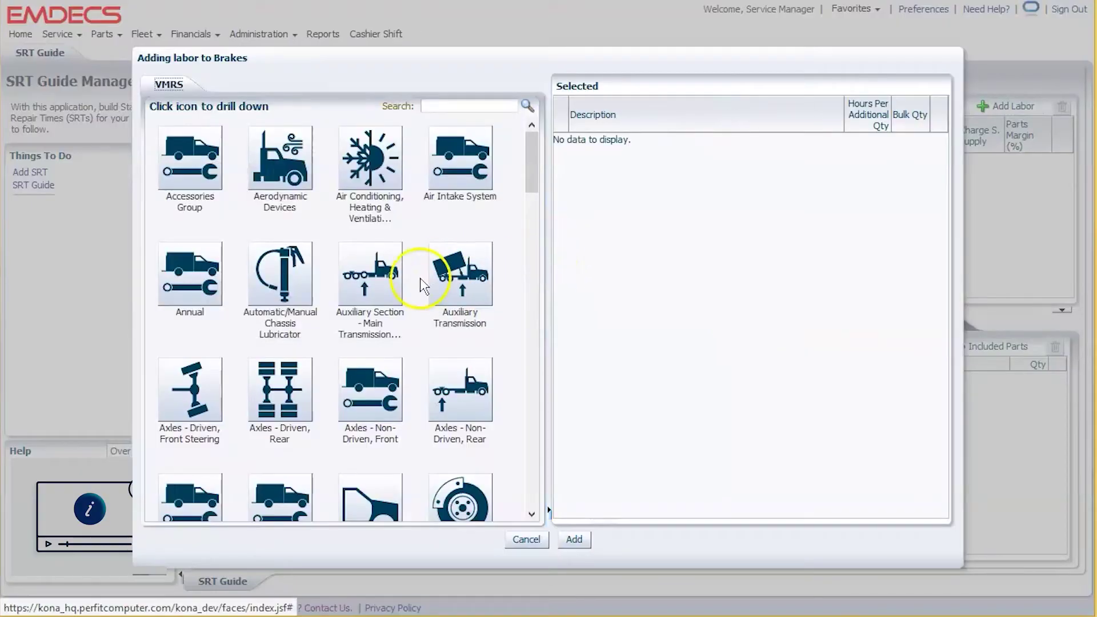
left_click(446, 105)
type("brake")
key("Return")
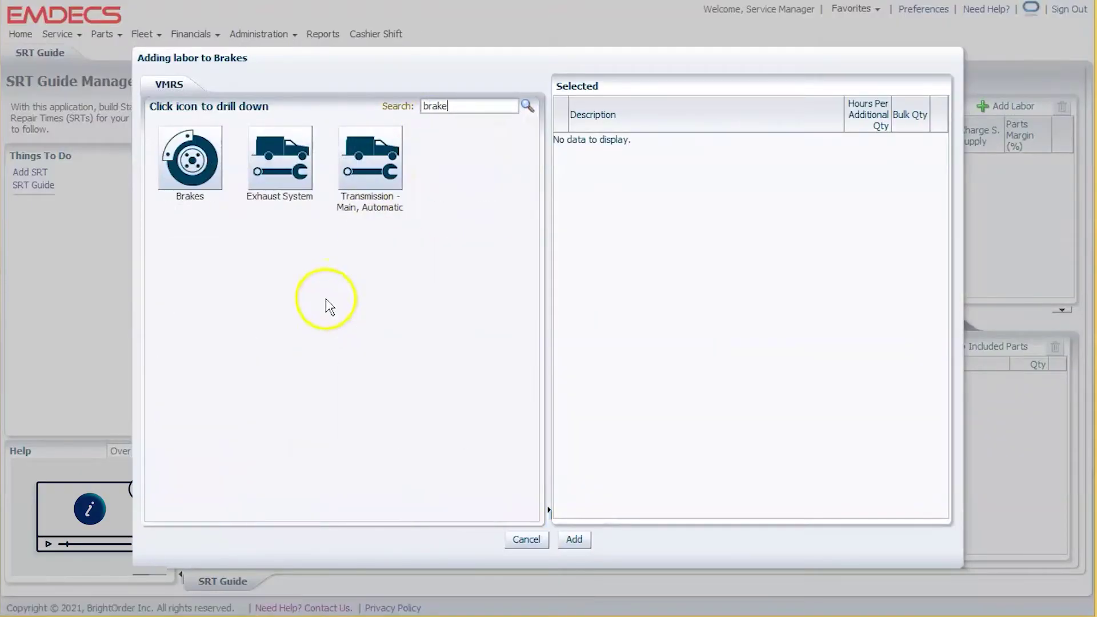
left_click(205, 165)
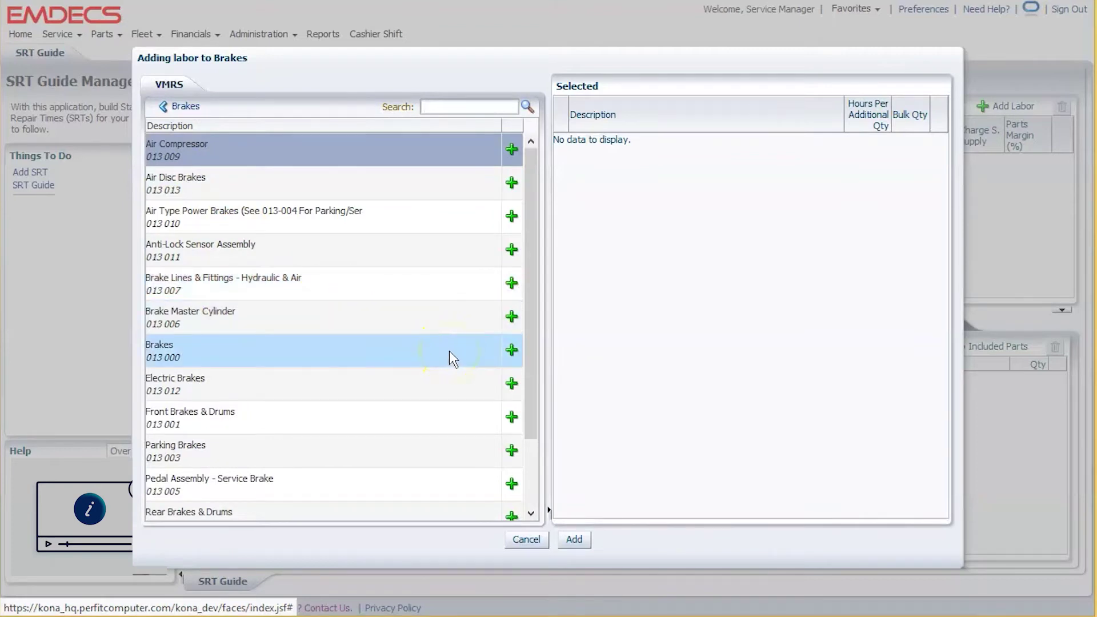
left_click(511, 417)
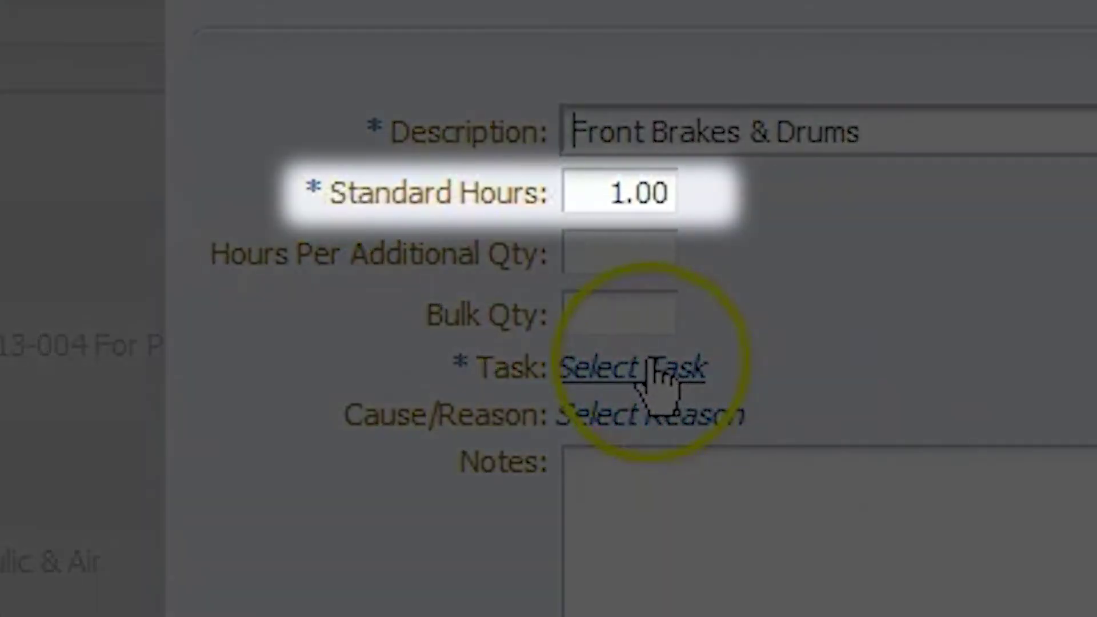
left_click(458, 163)
left_click_drag(609, 191, 735, 201)
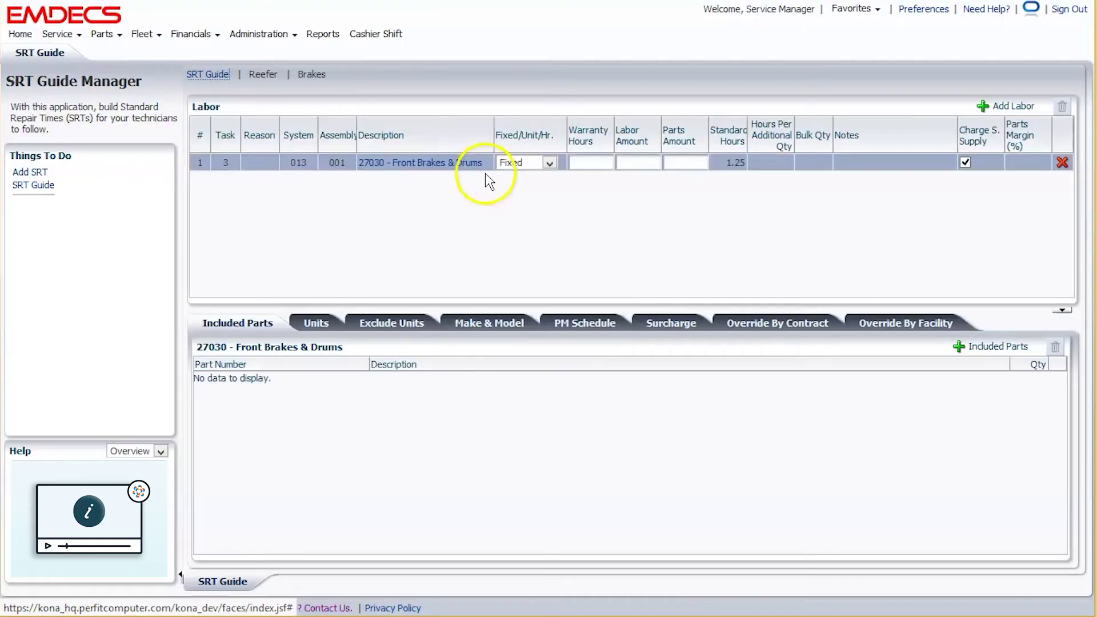
Change the Front Brakes & Drums labor to 1.50 standard hours, then open VMRS code 002 Cab & Sheet Metal
left_click(400, 164)
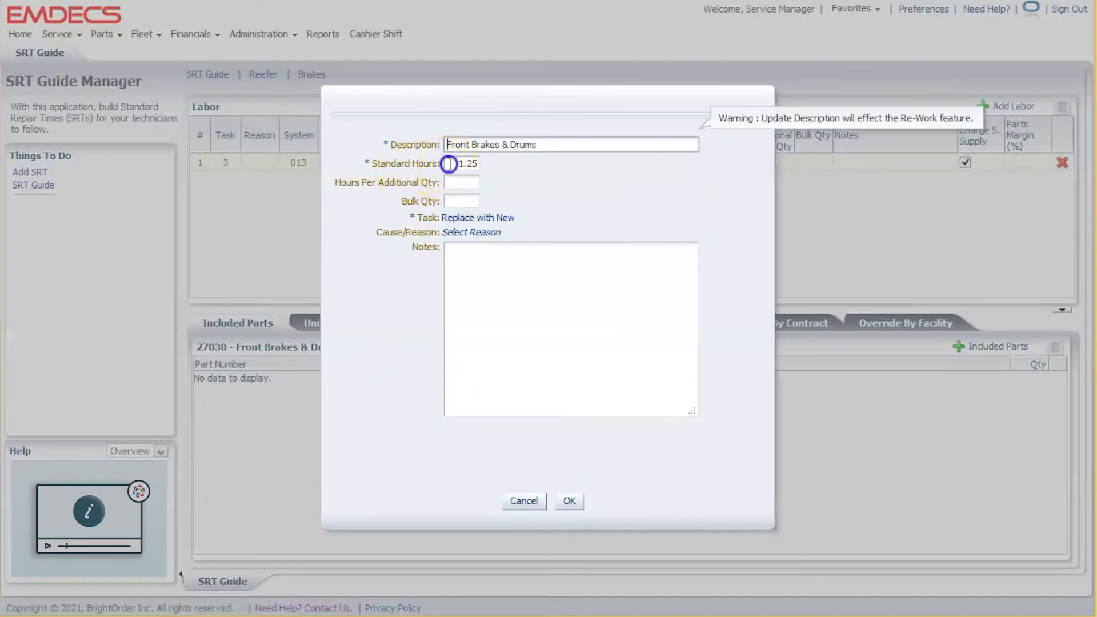
left_click(455, 164)
type("1.")
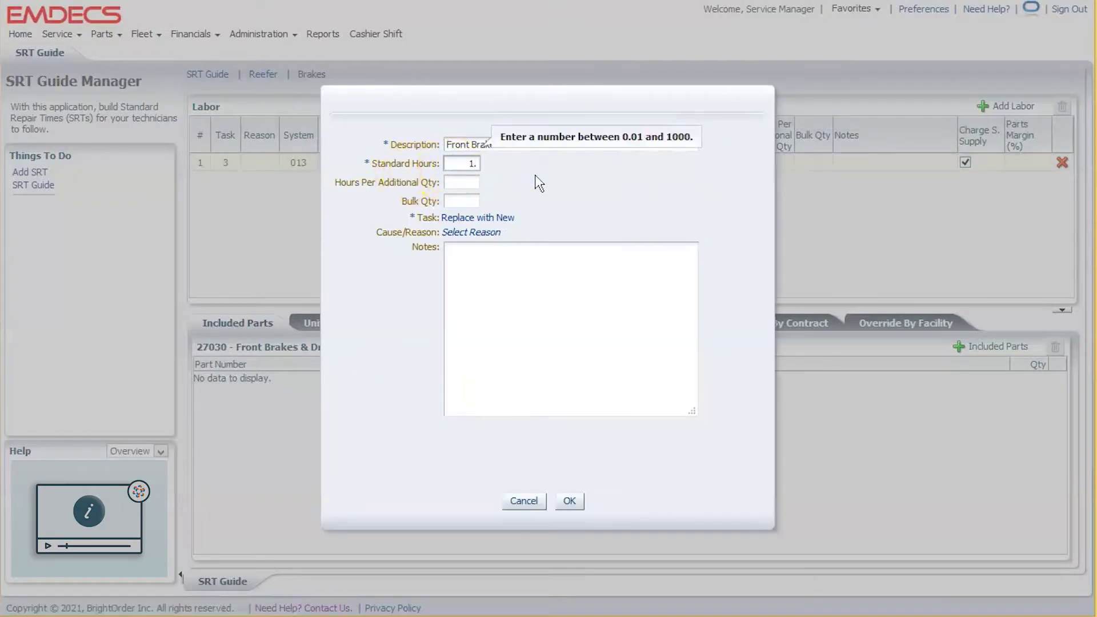
left_click(569, 501)
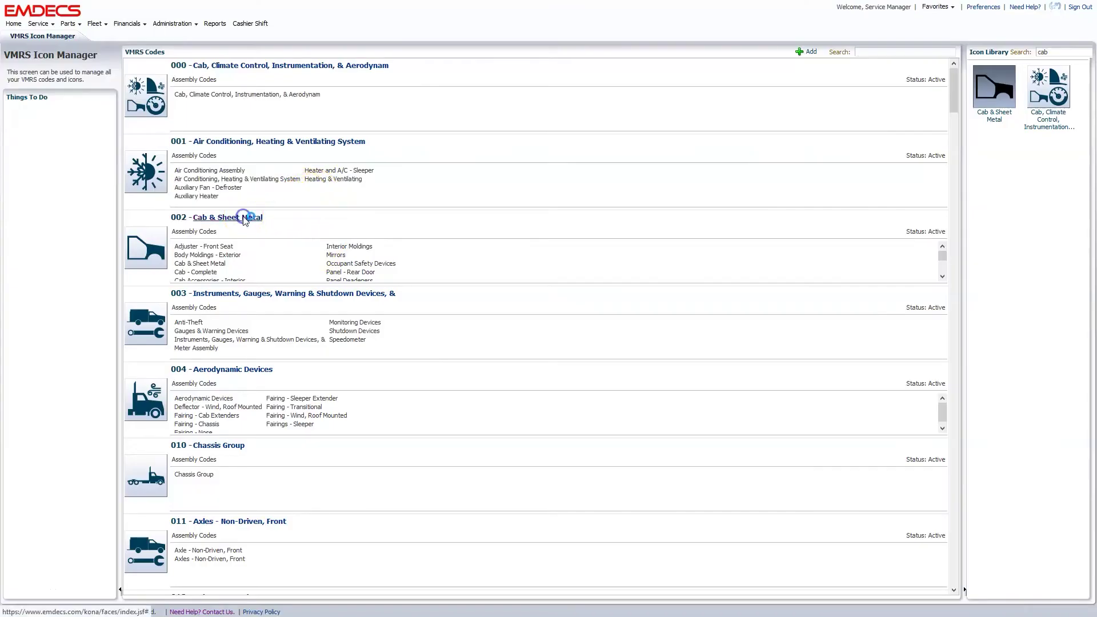
left_click(244, 218)
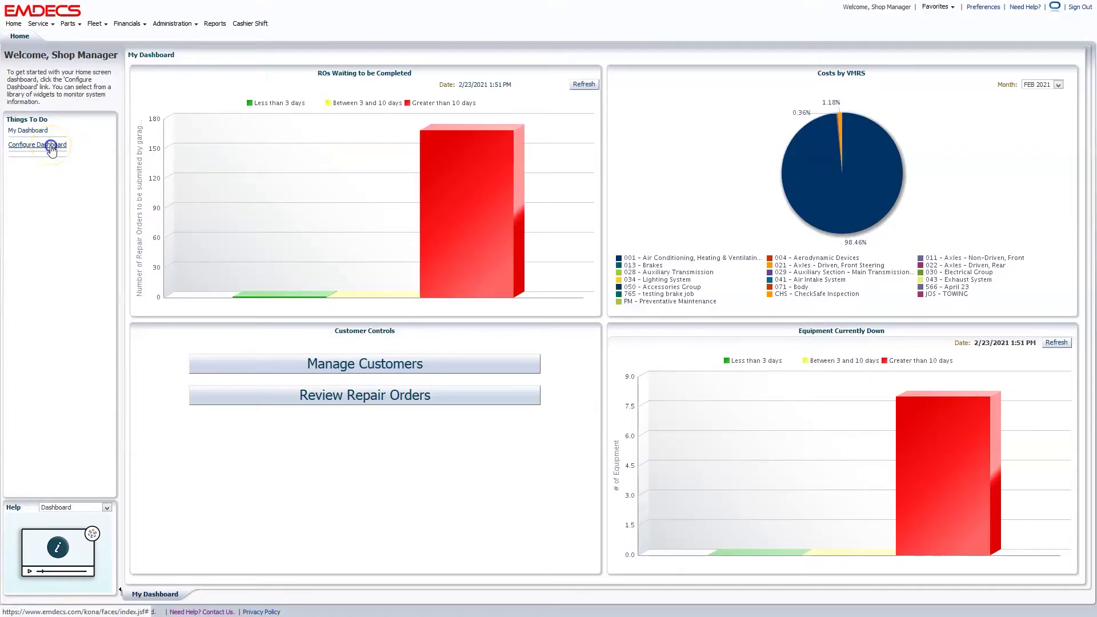
Swap the top-left ROs Waiting widget for the Reports widget and save the dashboard layout
left_click(50, 146)
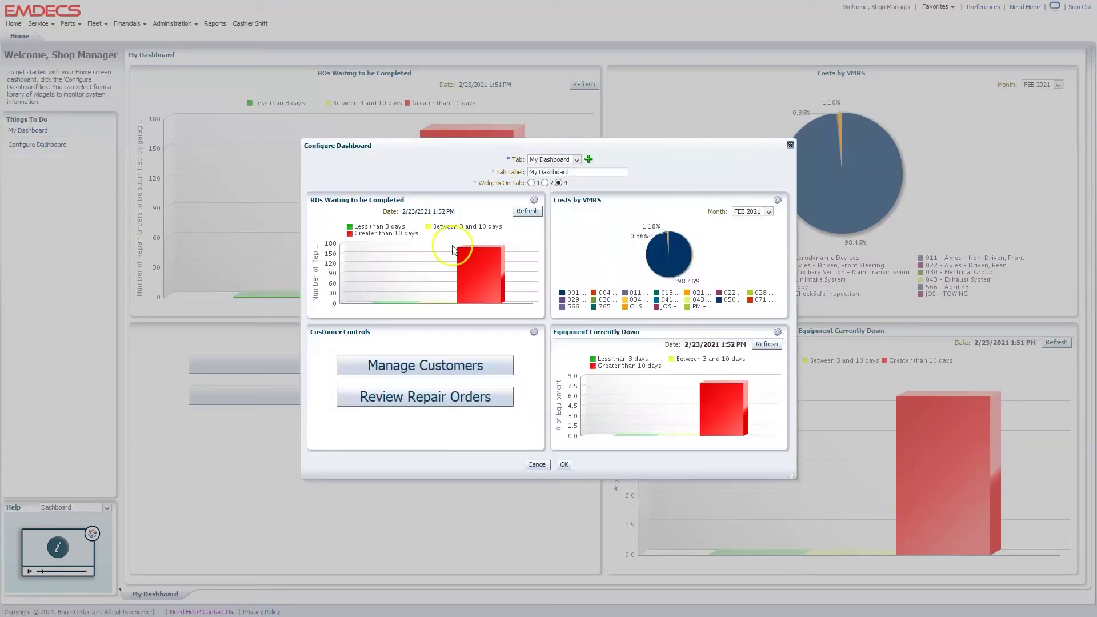
left_click(534, 200)
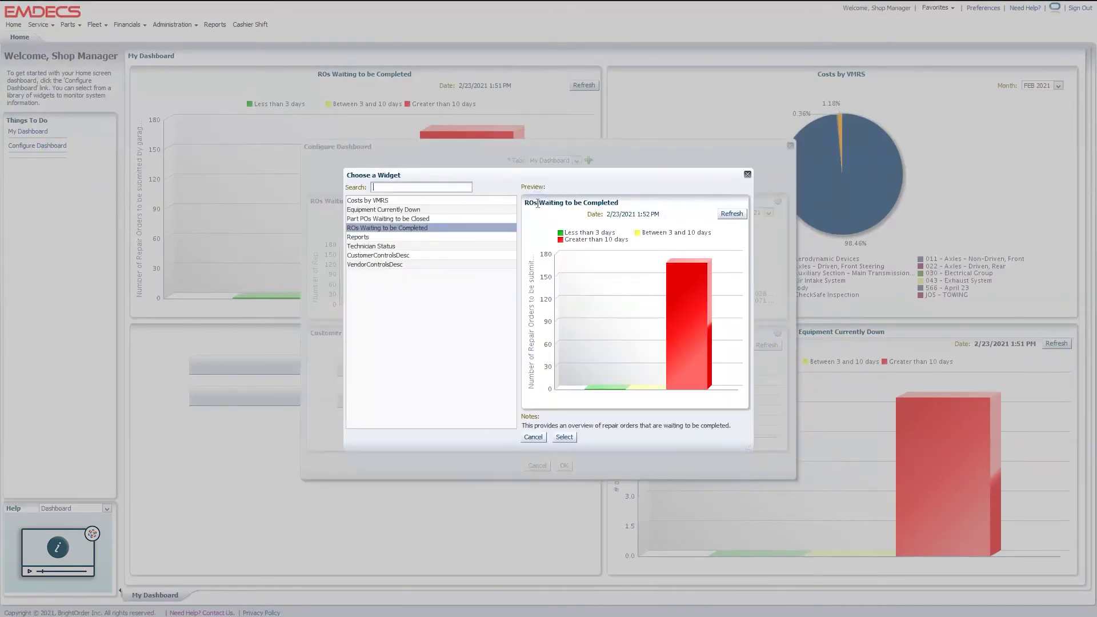
left_click(388, 237)
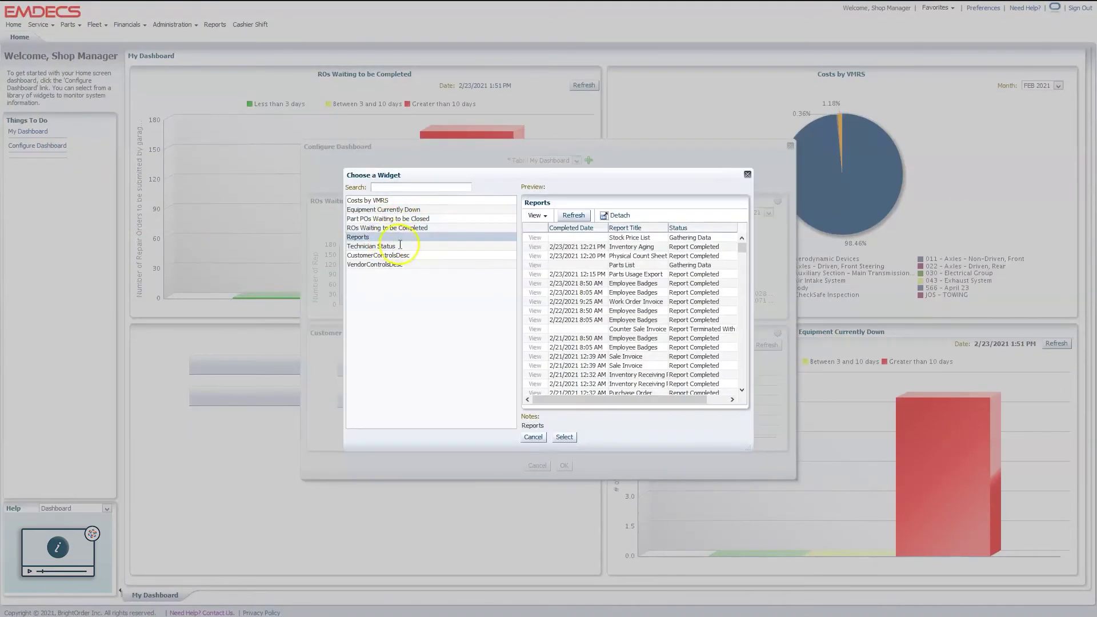
left_click(560, 442)
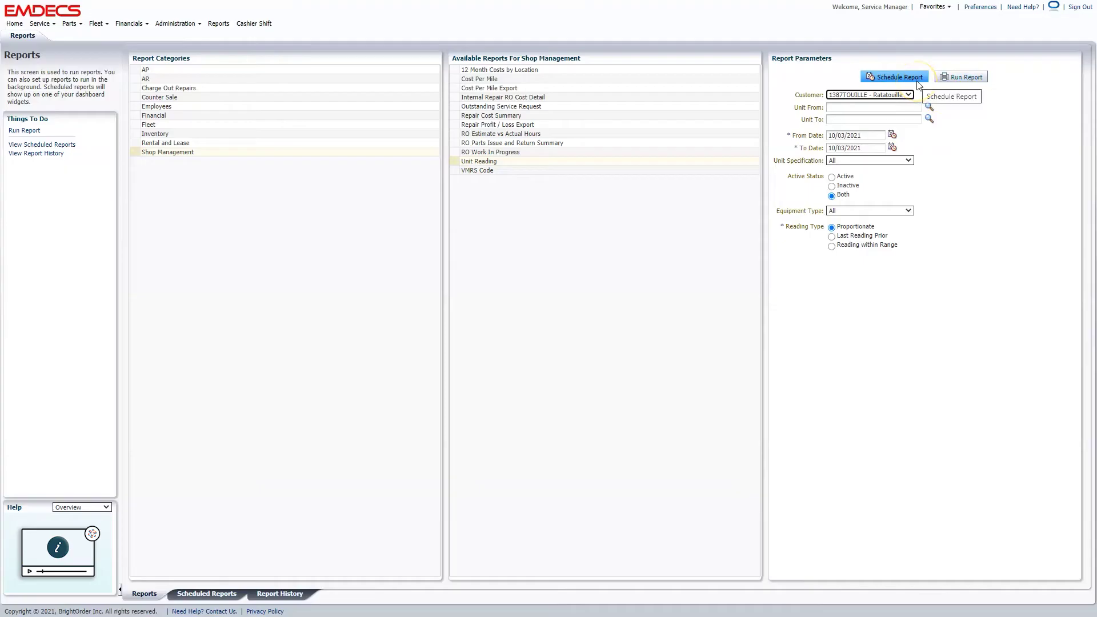
left_click(896, 76)
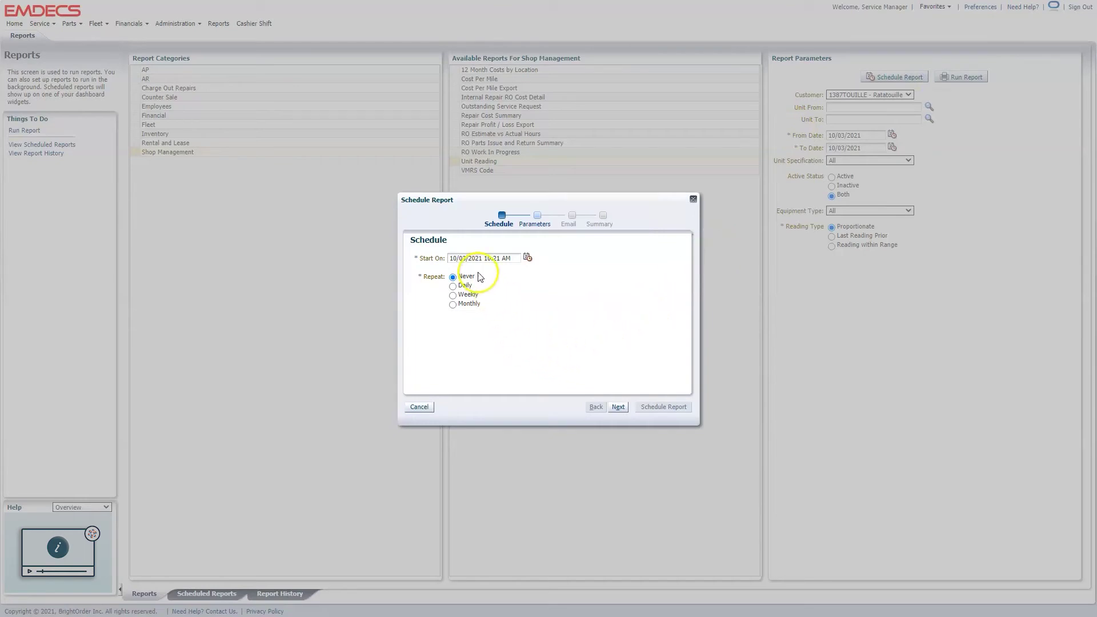
Set the scheduled report to repeat Weekly, then browse the Help Center and start a support ticket
left_click(476, 298)
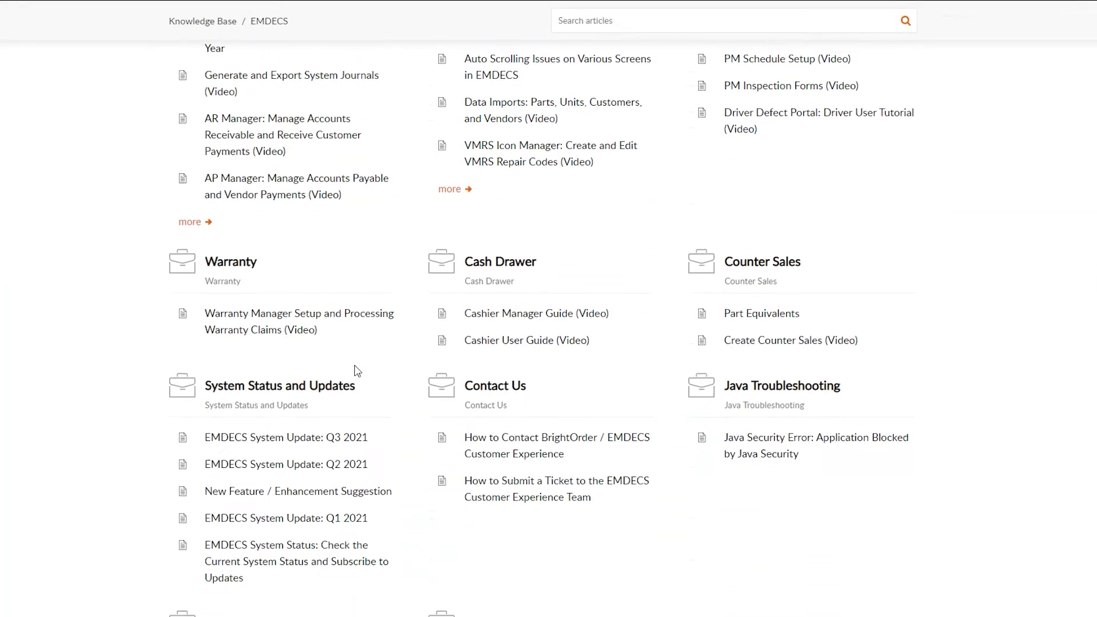
scroll(355, 371, "down", 7)
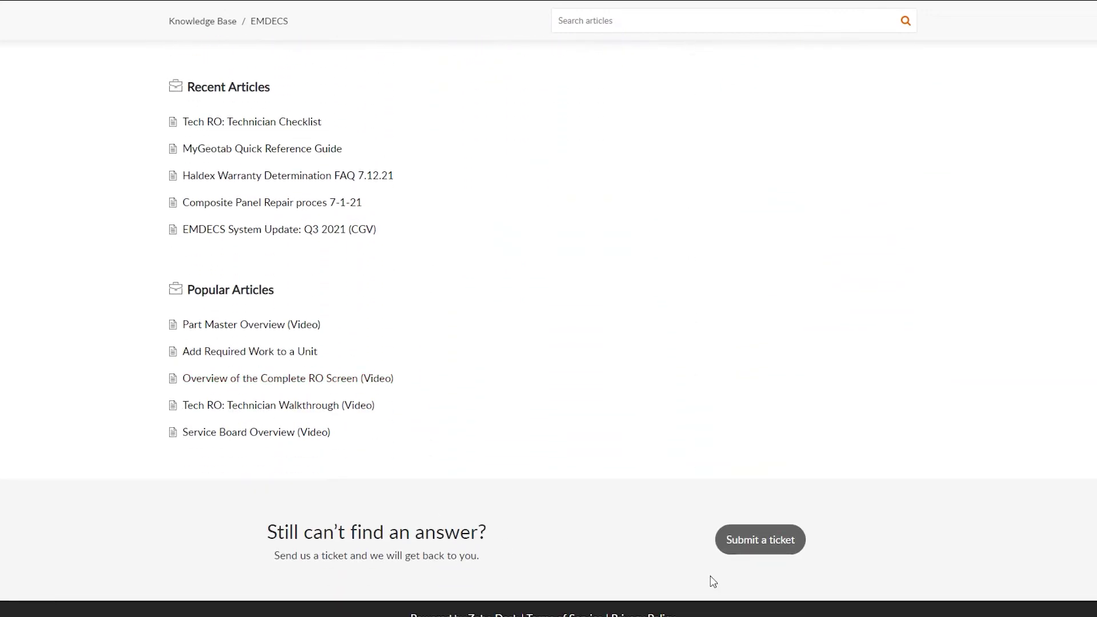
left_click(766, 553)
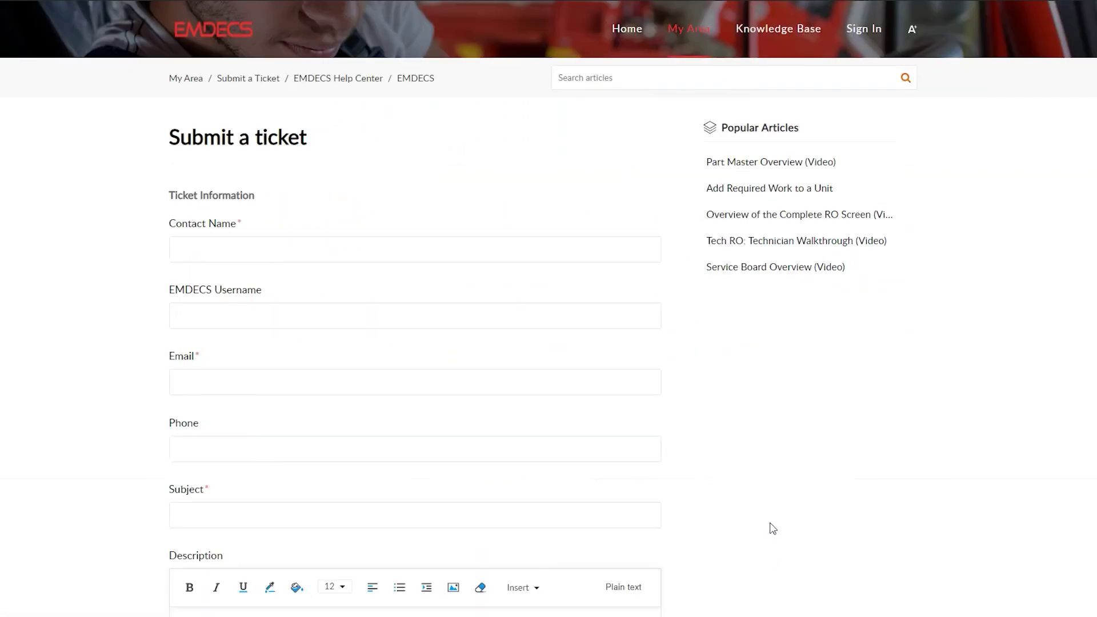